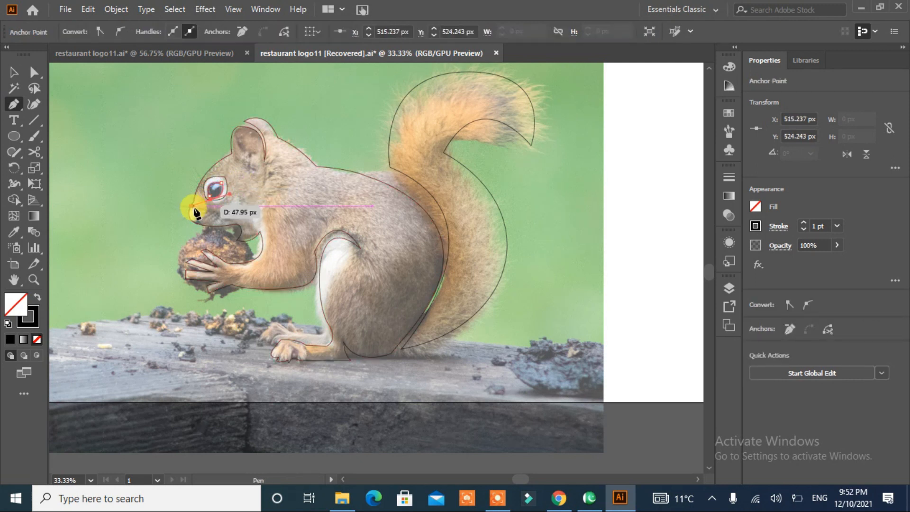
- Hide the linked squirrel photo in Layer 1 and deselect the traced paths
click(14, 281)
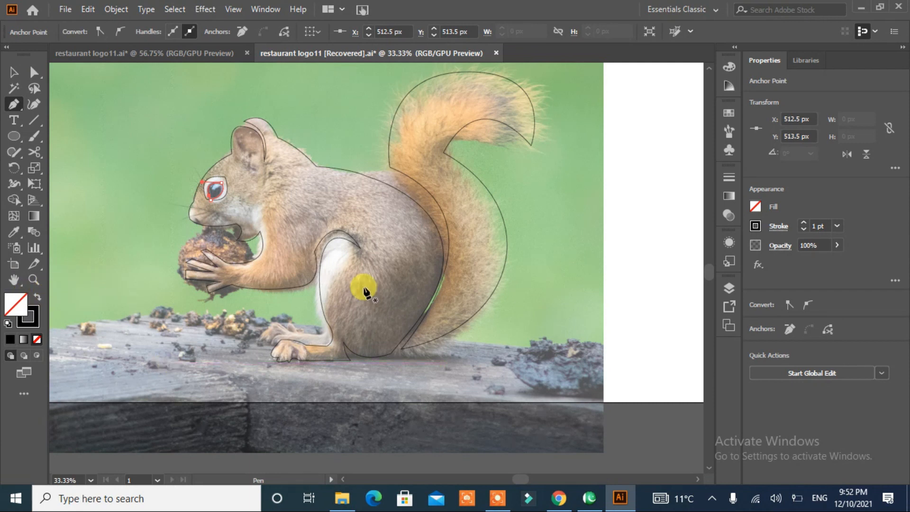
click(730, 292)
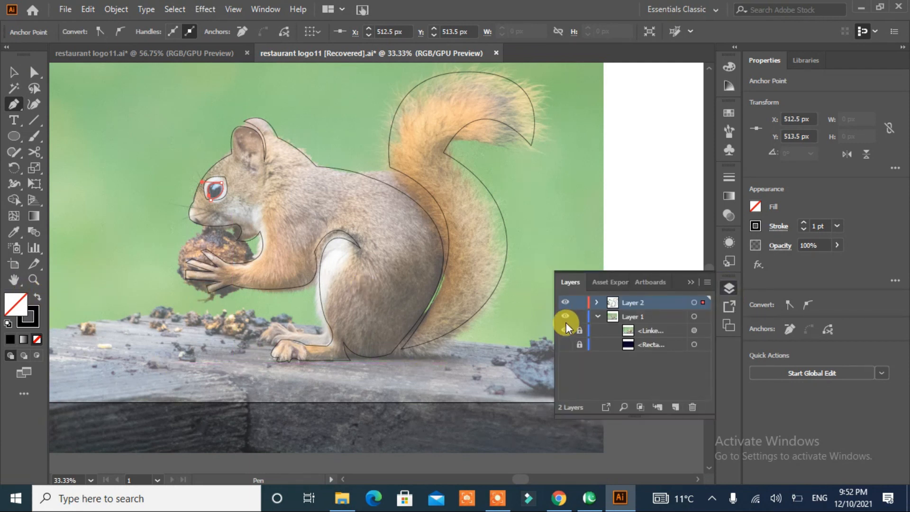
click(566, 330)
ctrl+click(98, 220)
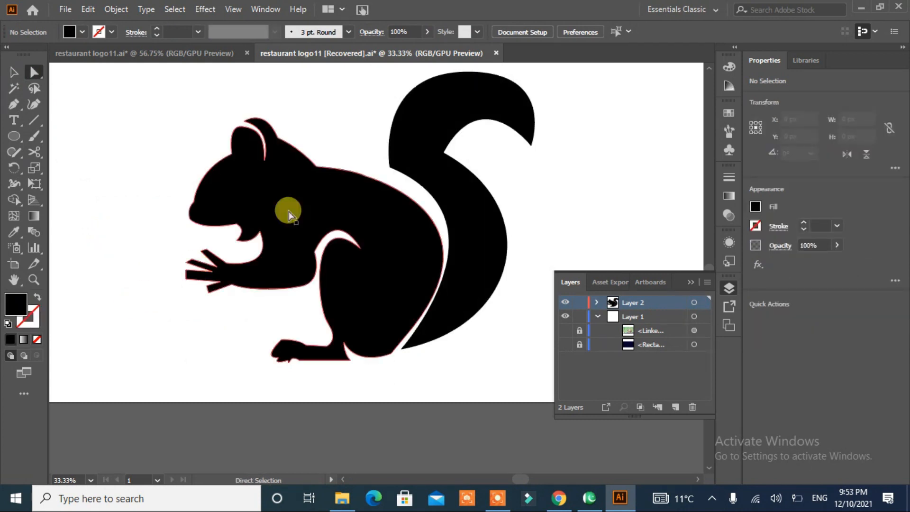
- Round the sharp corners on both sides of the tail's narrow middle to a radius of about 84 px
click(393, 167)
drag(394, 165, 507, 157)
click(444, 151)
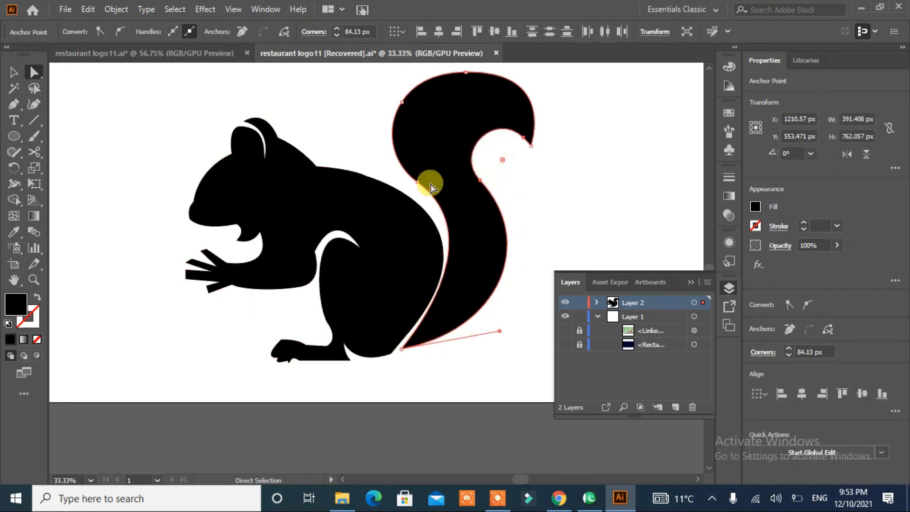
- Reshape the squirrel's upper back by moving its anchor point toward the tail and adjusting the curve
click(421, 212)
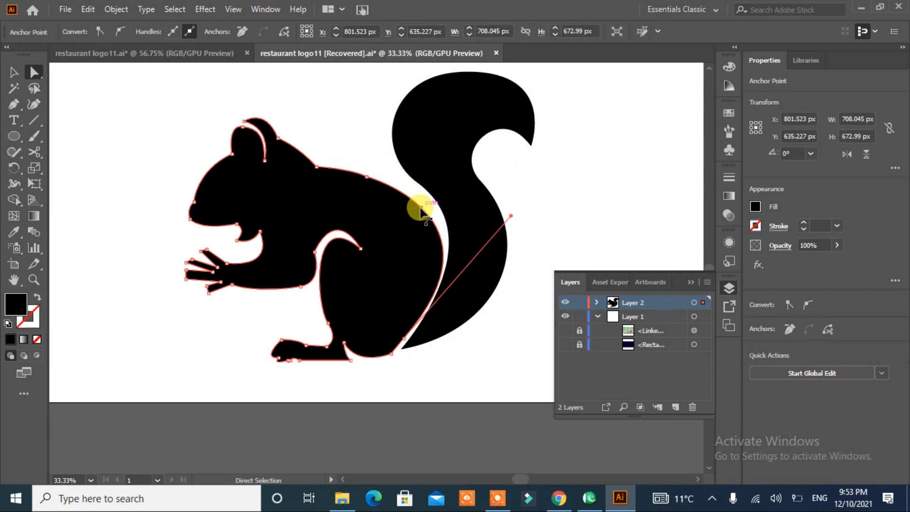
drag(368, 178, 499, 207)
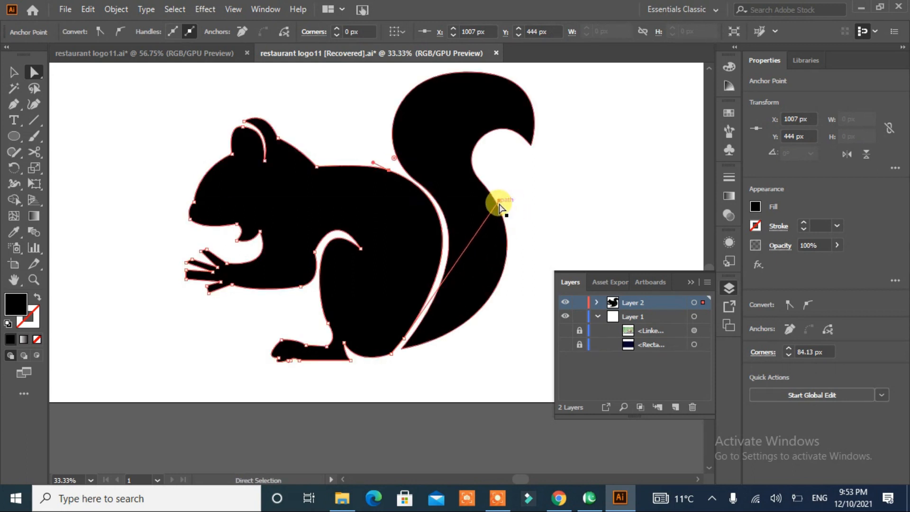
drag(460, 208, 449, 211)
- Rotate the tail slightly clockwise to 353.2° and reposition it against the squirrel's back
click(14, 72)
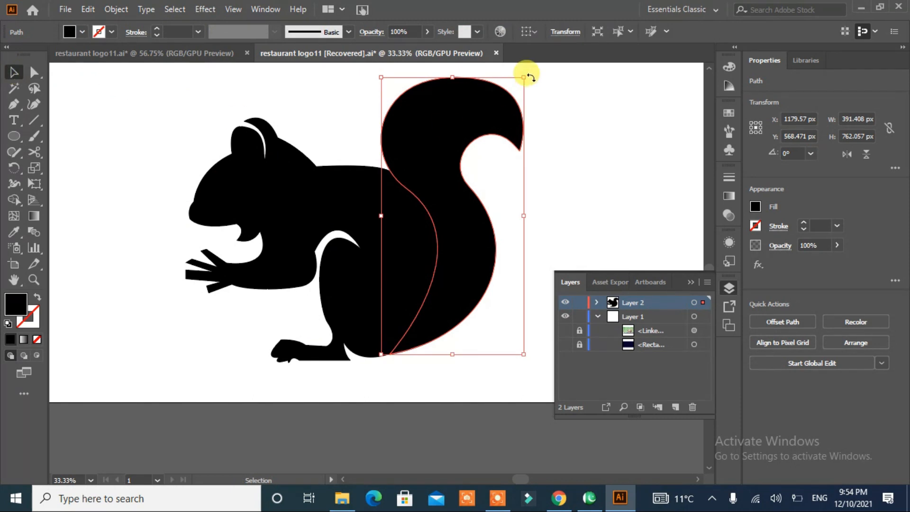
drag(530, 76, 544, 77)
drag(451, 240, 469, 251)
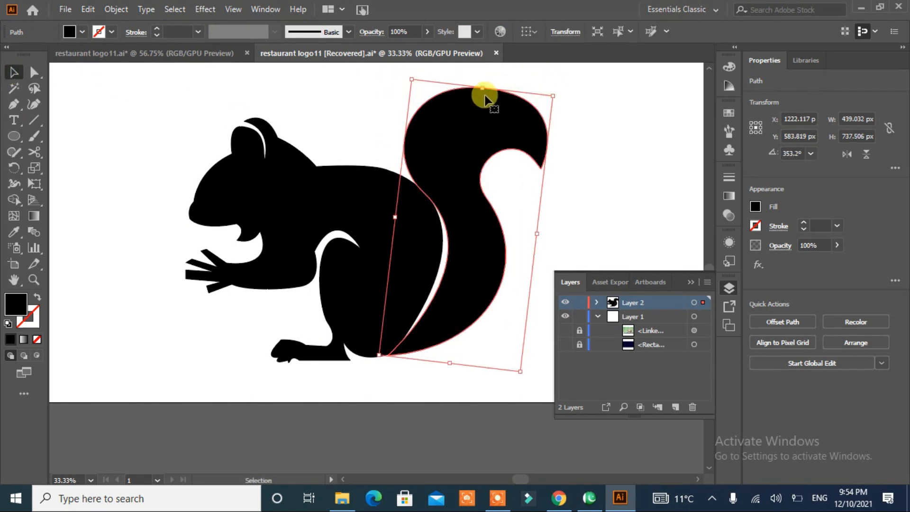
- Stretch the tail upward and outward to about 476 px wide and 810 px high
scroll(545, 161, up, 3)
drag(481, 151, 486, 125)
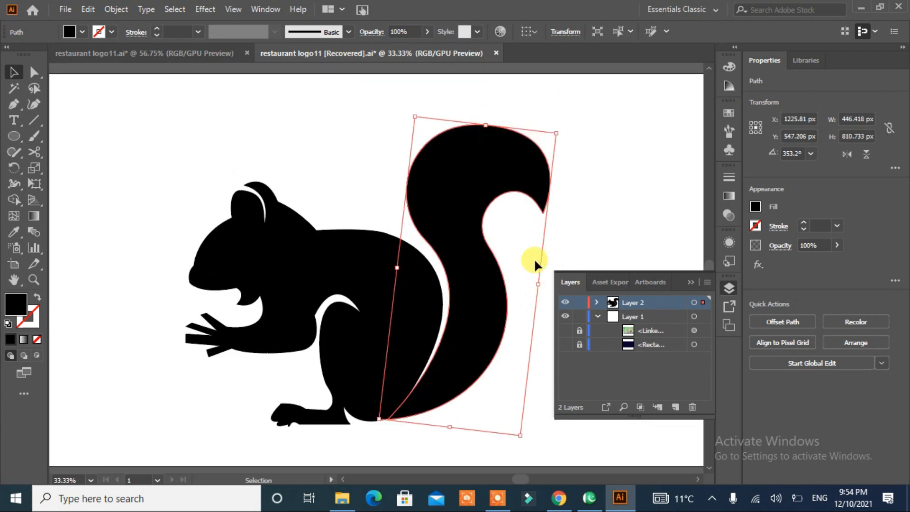
drag(541, 283, 545, 281)
click(143, 161)
- Round the sharp corners at the tips of the squirrel's fingers
key(a)
click(191, 329)
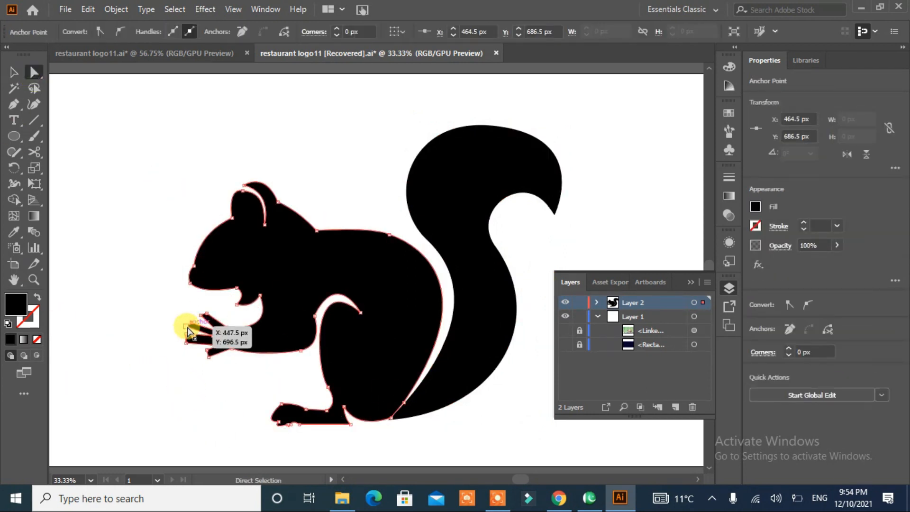
drag(189, 329, 224, 326)
click(161, 388)
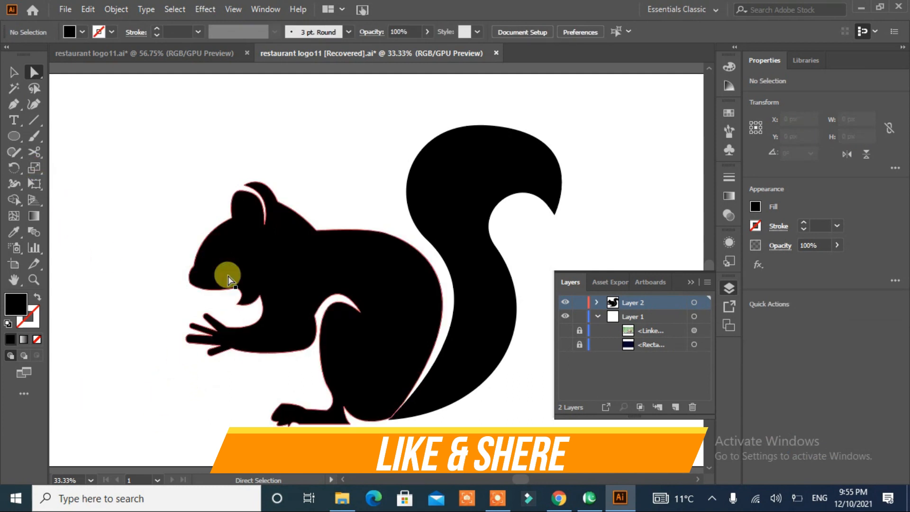
- Fill the outer eye shape on the squirrel's head with white
click(219, 262)
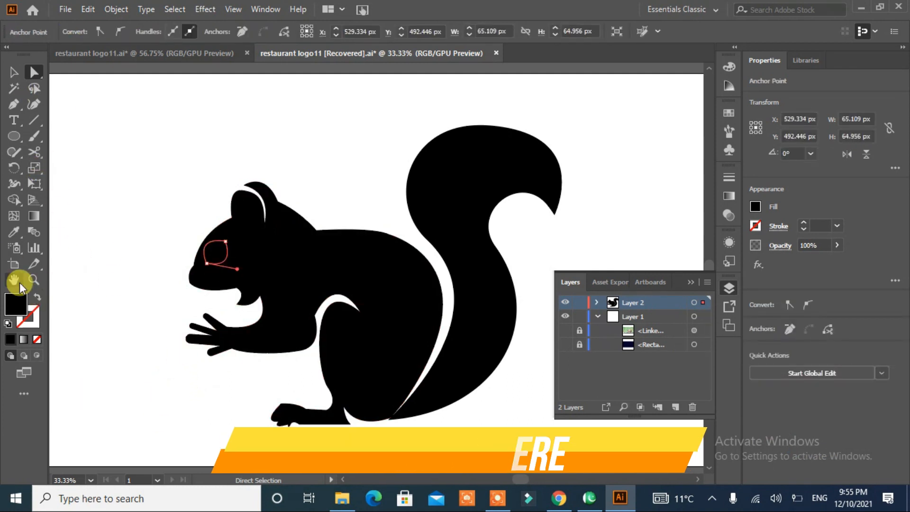
double_click(16, 301)
click(283, 163)
click(571, 165)
- Enlarge the black pupil inside the white eye and rotate it slightly clockwise to about 350.5°
key(v)
click(114, 228)
click(216, 253)
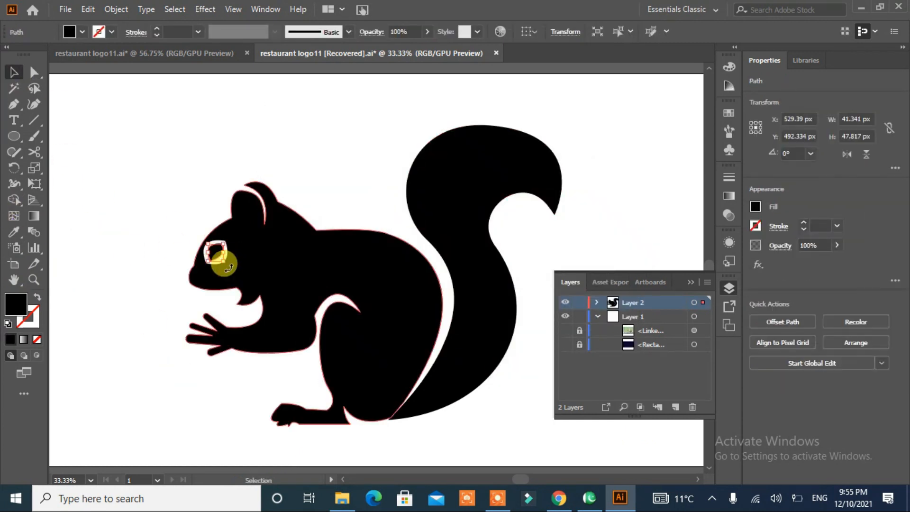
drag(225, 264, 227, 271)
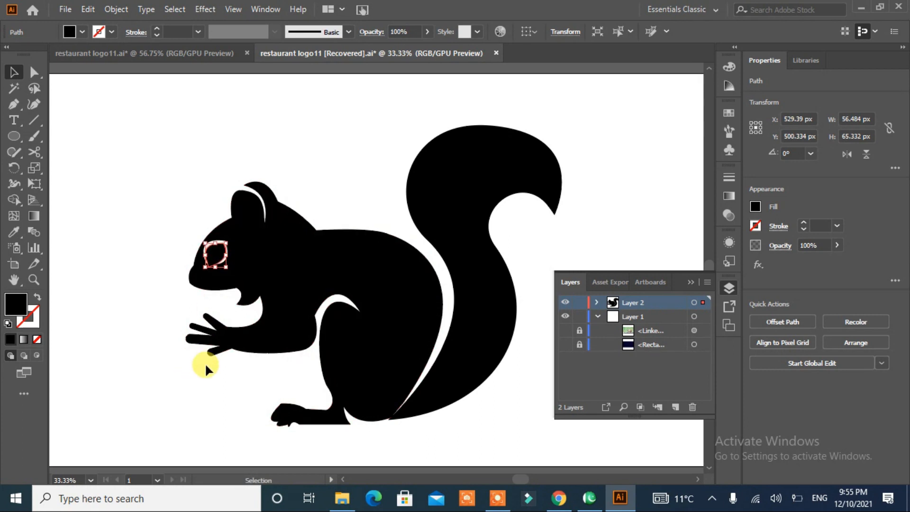
click(122, 292)
click(217, 257)
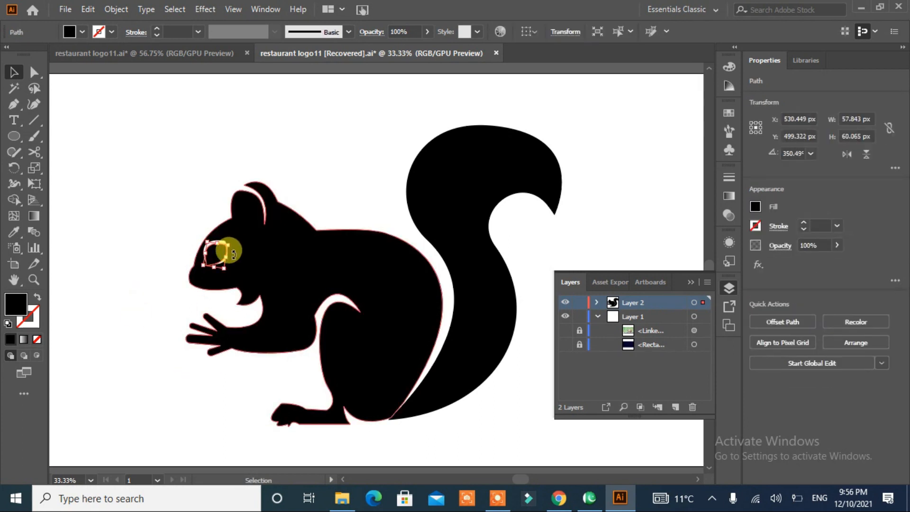
click(76, 350)
- Draw a 220 px circle as a nut, place it under the squirrel's hand and send it to the back
key(l)
mouse_move(103, 265)
mouse_down()
mouse_move(173, 355)
mouse_move(184, 346)
mouse_up()
mouse_move(142, 310)
mouse_down()
mouse_move(192, 339)
mouse_move(206, 334)
mouse_up()
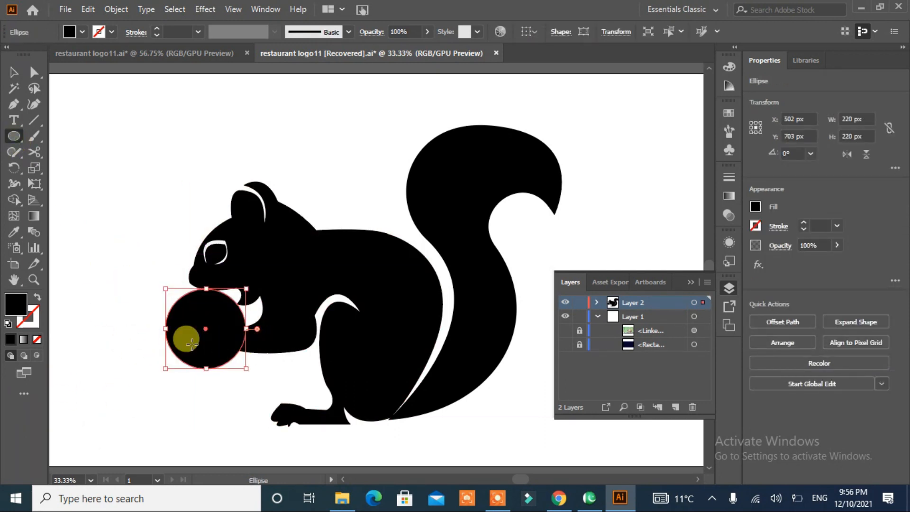
right_click(185, 329)
mouse_move(322, 262)
click(417, 305)
click(101, 264)
key(Escape)
- Raise the anchor point at the top of the tail slightly to make the curl taller
click(10, 75)
click(332, 143)
click(524, 180)
key(a)
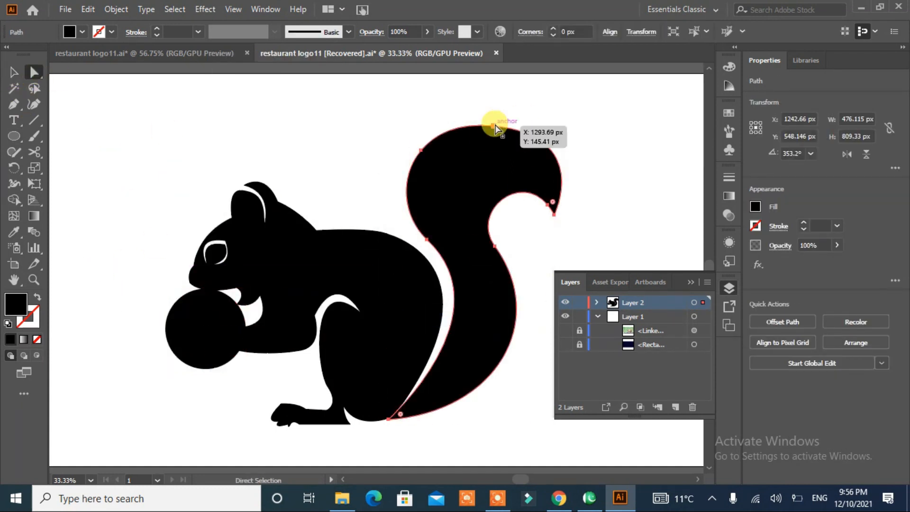
drag(493, 127, 494, 115)
- Smooth the upper outer curve of the tail with the Smooth tool
drag(14, 152, 41, 194)
ctrl+click(376, 214)
ctrl+click(399, 211)
mouse_move(493, 116)
mouse_down()
mouse_move(412, 152)
mouse_move(568, 215)
mouse_up()
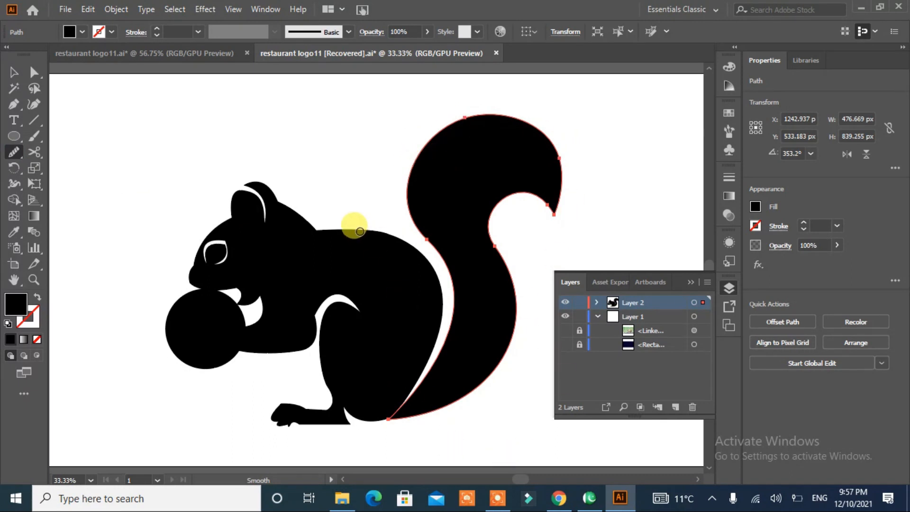
- Smooth the squirrel's back outline with the Smooth tool, then clear the selection
click(14, 72)
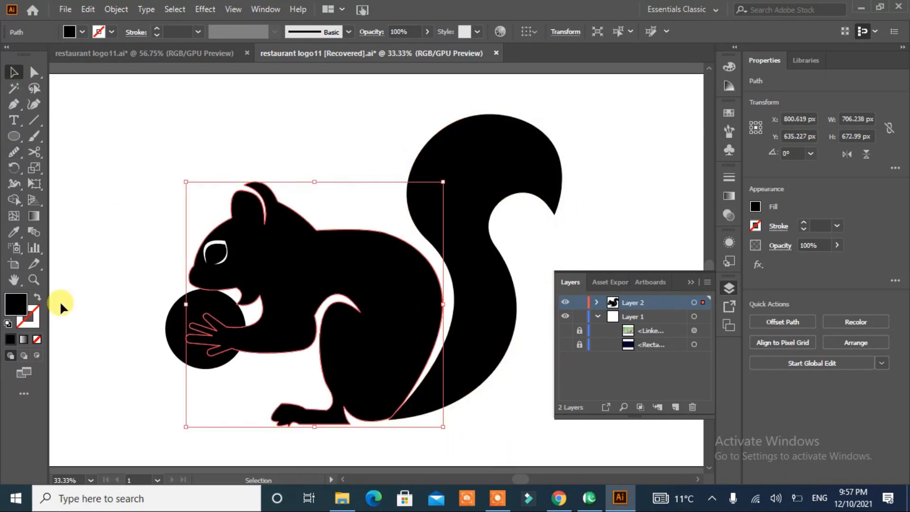
click(13, 150)
drag(386, 227, 315, 315)
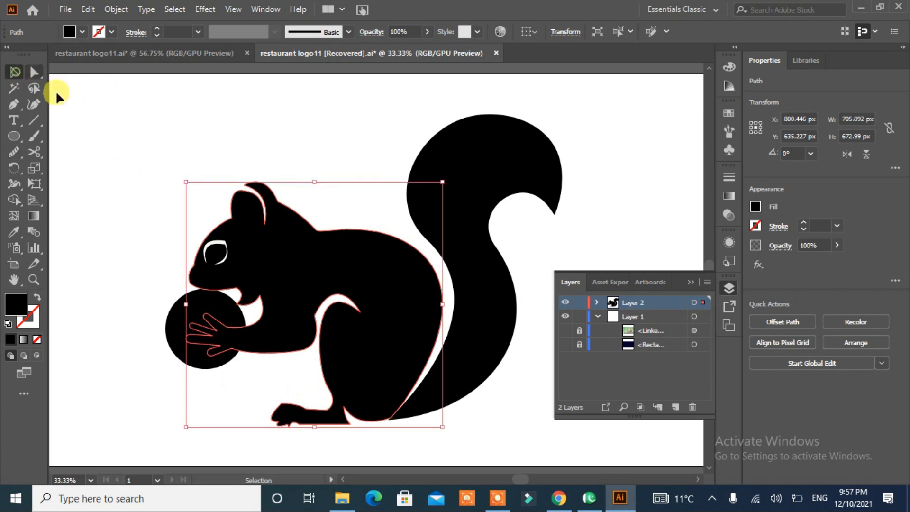
key(v)
click(121, 154)
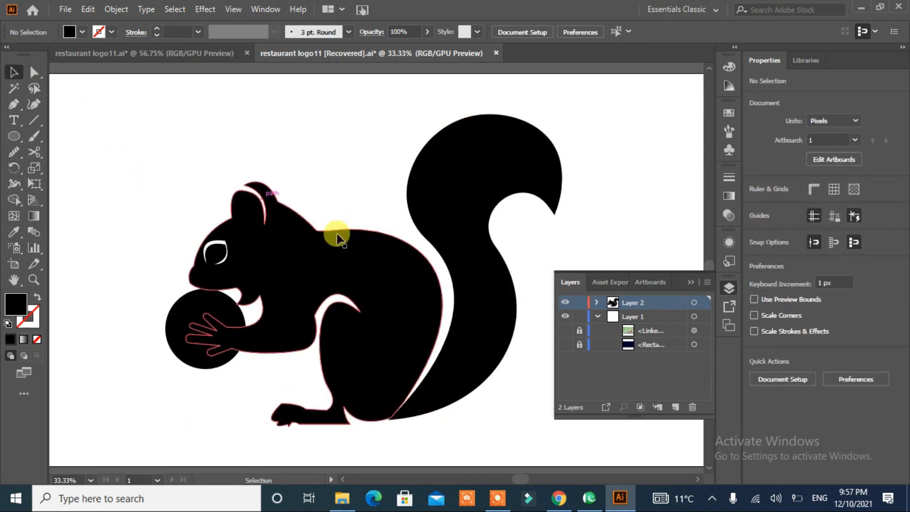
click(471, 298)
click(635, 195)
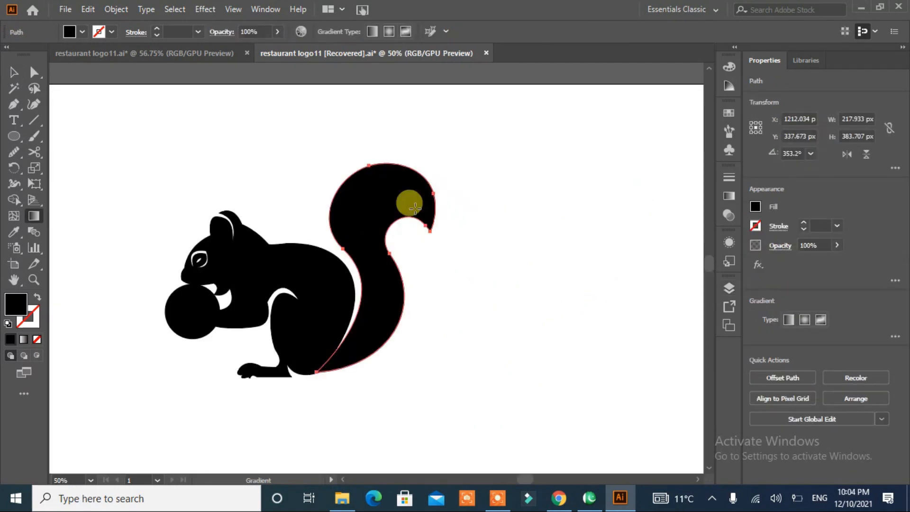
- Apply a linear gradient to the tail and set its starting color stop to magenta
click(735, 196)
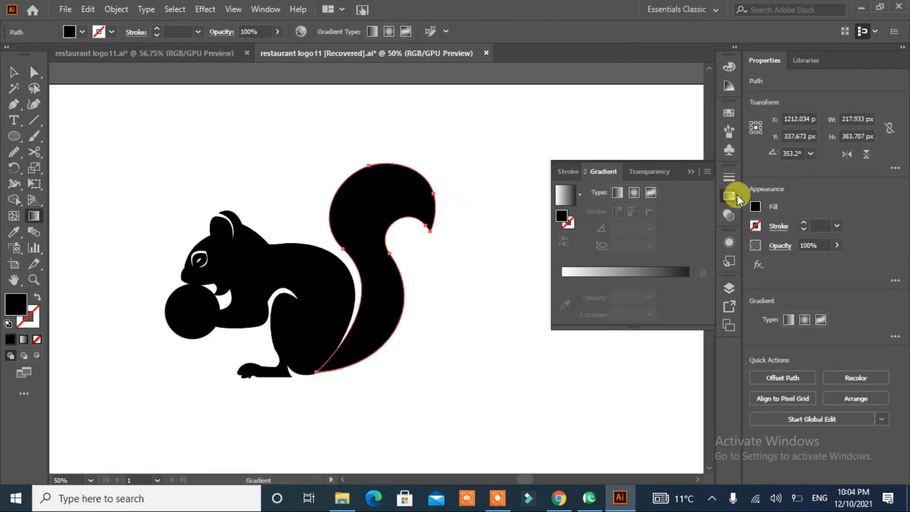
click(617, 193)
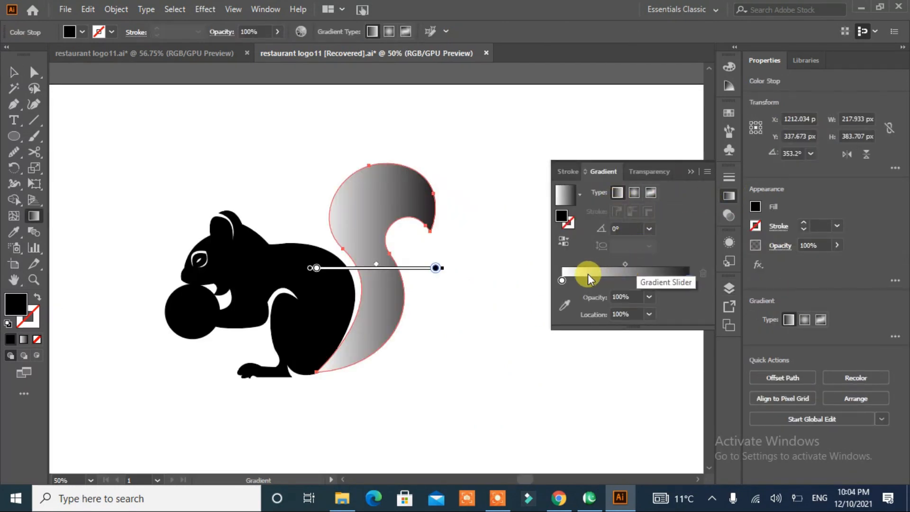
click(561, 280)
double_click(561, 280)
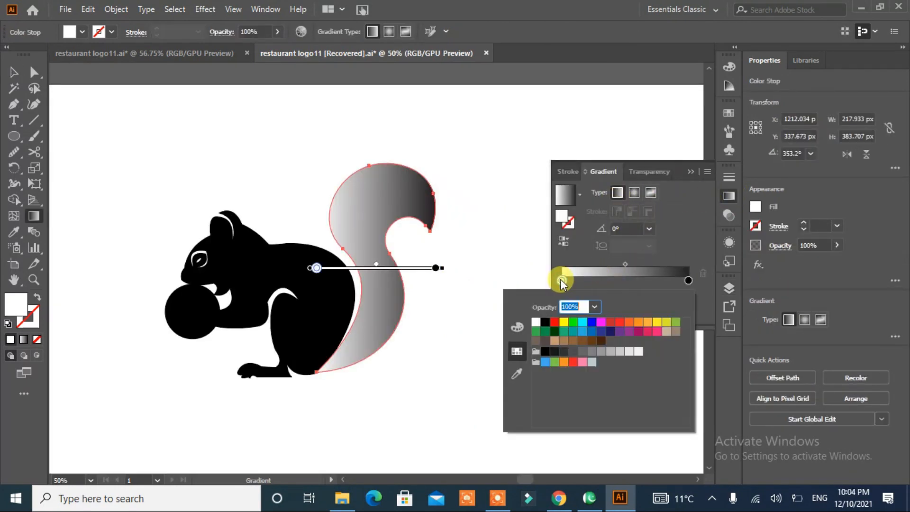
click(637, 332)
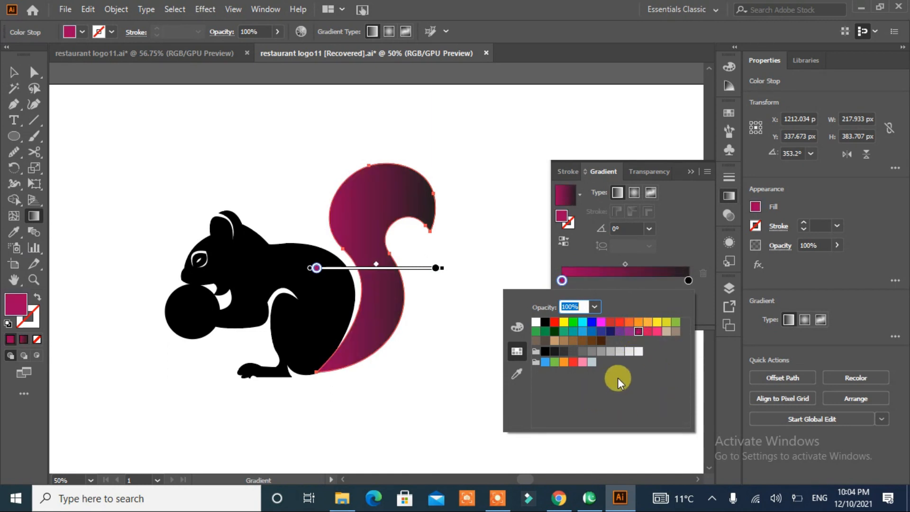
- Set the tail gradient's end stop to orange (R=247 G=147 B=30) and angle the gradient upward at about 63.2°
click(687, 278)
double_click(687, 278)
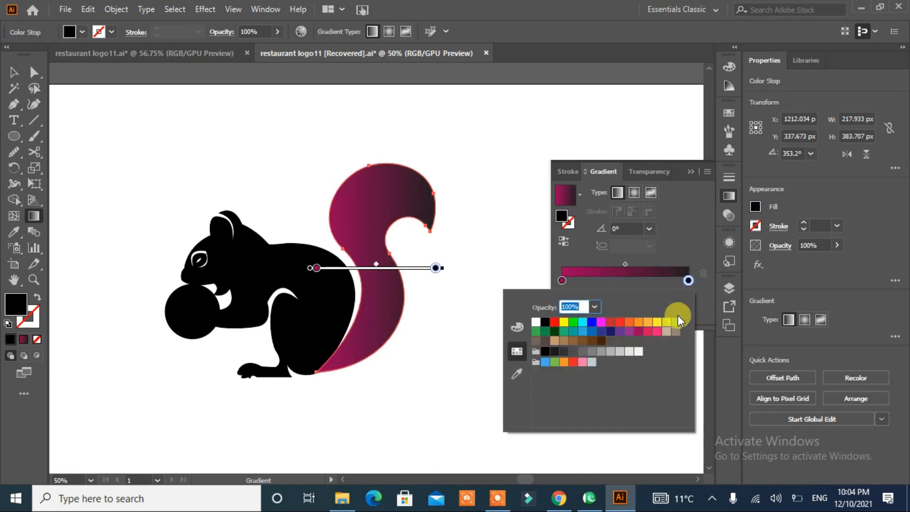
click(656, 323)
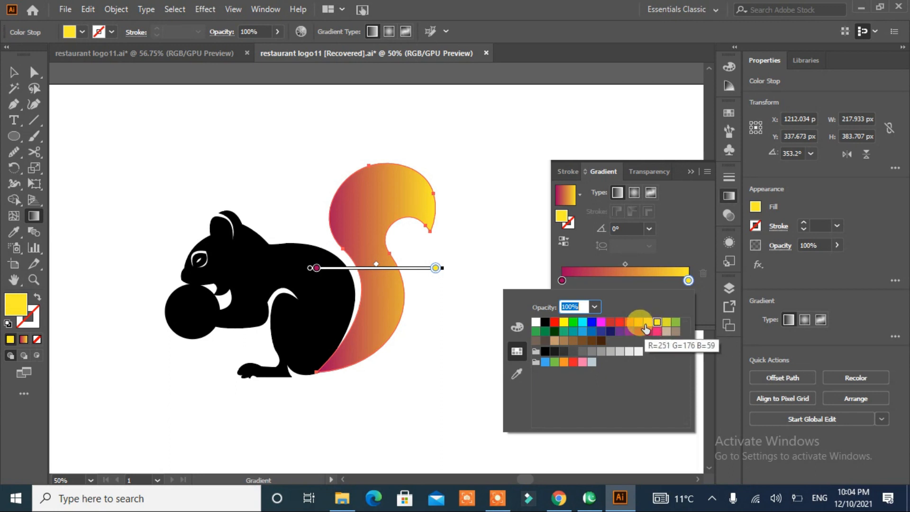
click(645, 327)
click(638, 324)
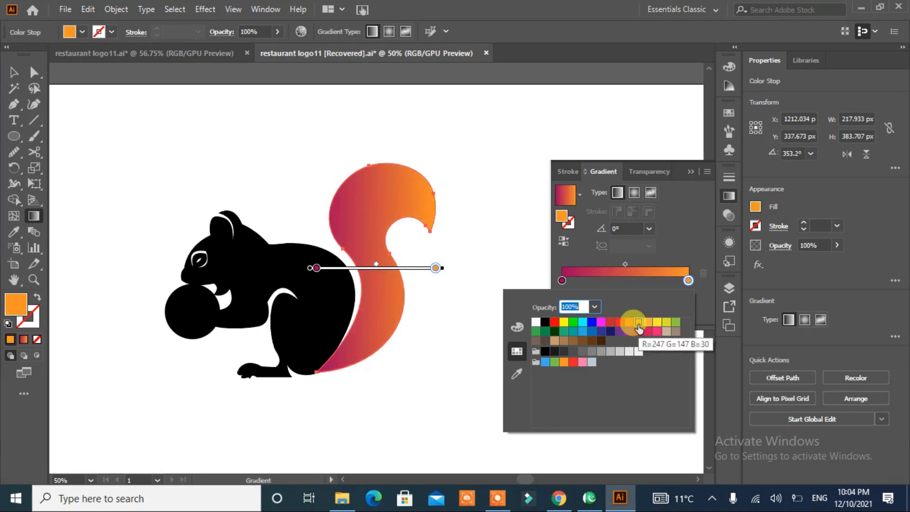
click(376, 208)
drag(375, 200, 401, 191)
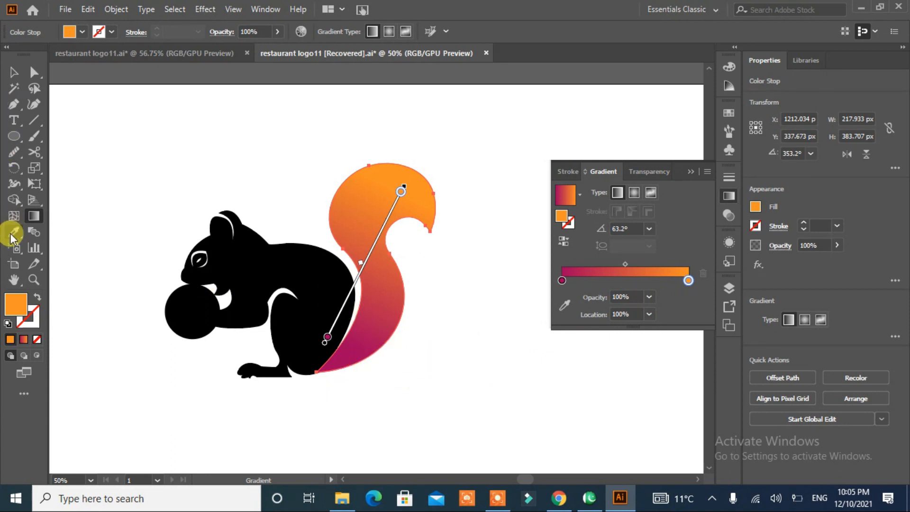
- Copy the tail's magenta-to-orange gradient onto the squirrel's body with the Eyedropper tool
click(13, 72)
click(260, 274)
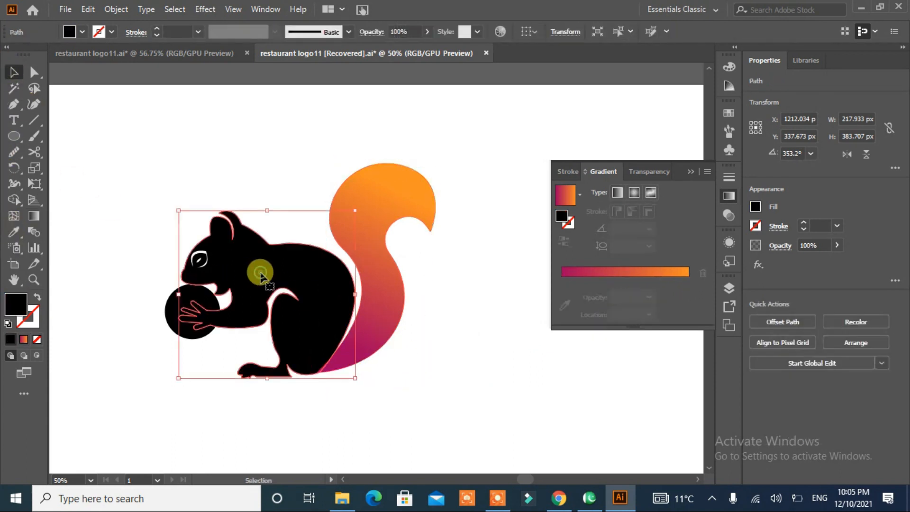
click(13, 232)
click(379, 204)
key(v)
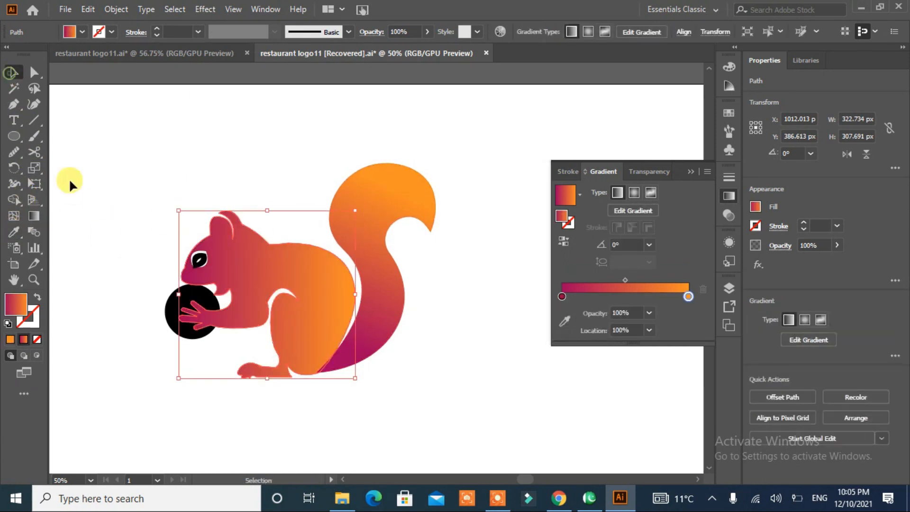
click(132, 388)
- Copy the body's gradient onto the nut circle with the Eyedropper tool and deselect it
click(171, 326)
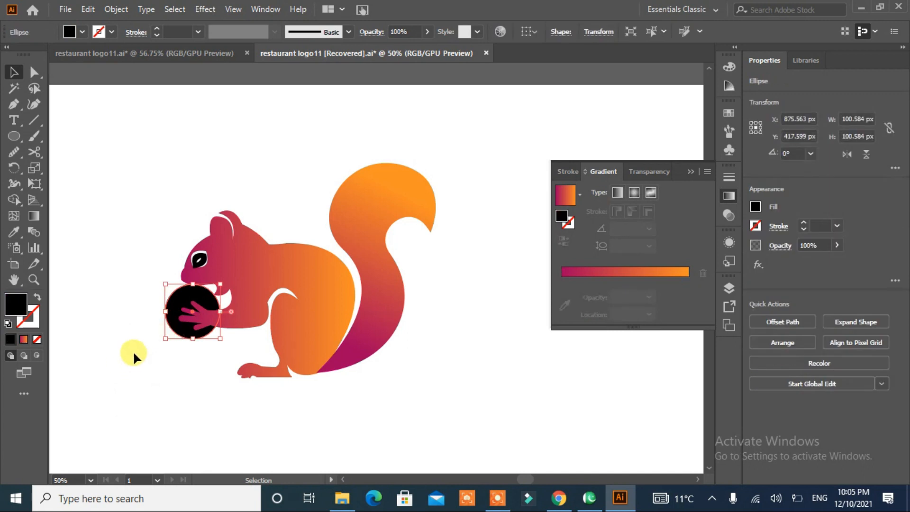
click(15, 239)
click(281, 277)
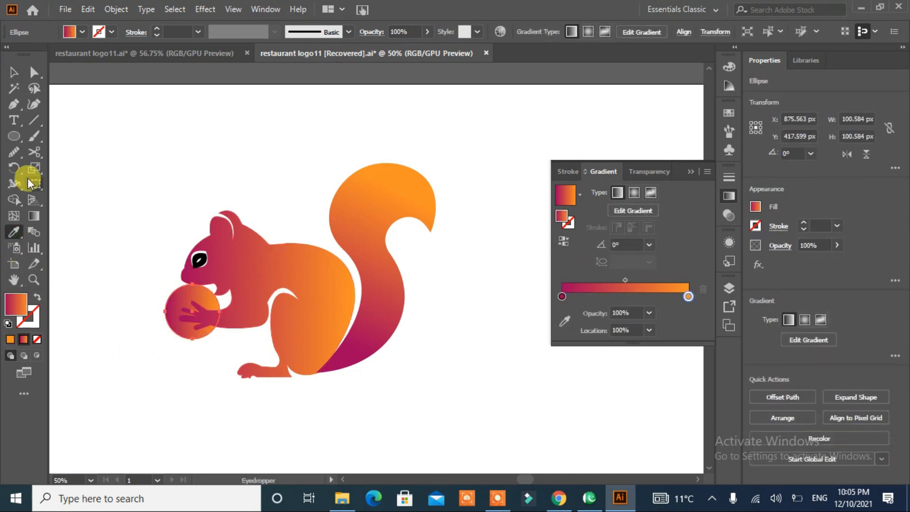
click(14, 74)
click(103, 228)
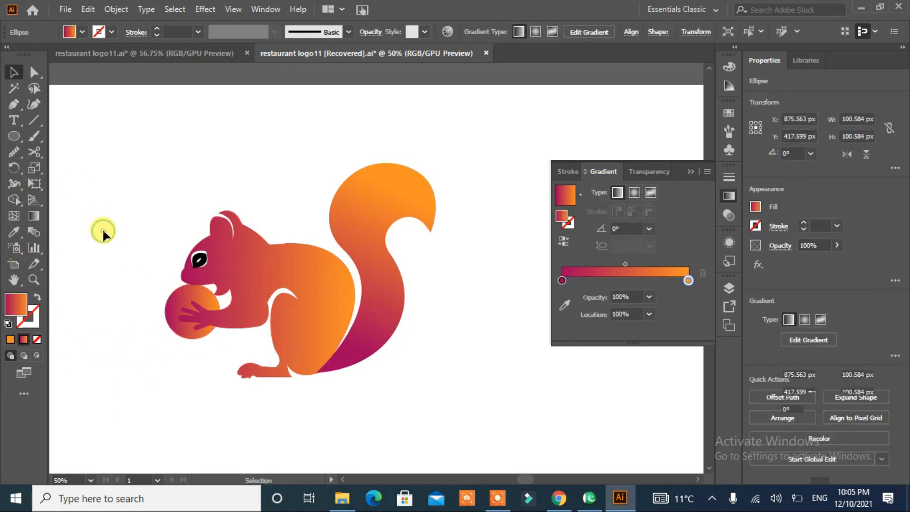
- Copy the squirrel body's gradient onto the black eye shape with the Eyedropper tool and deselect it
click(203, 258)
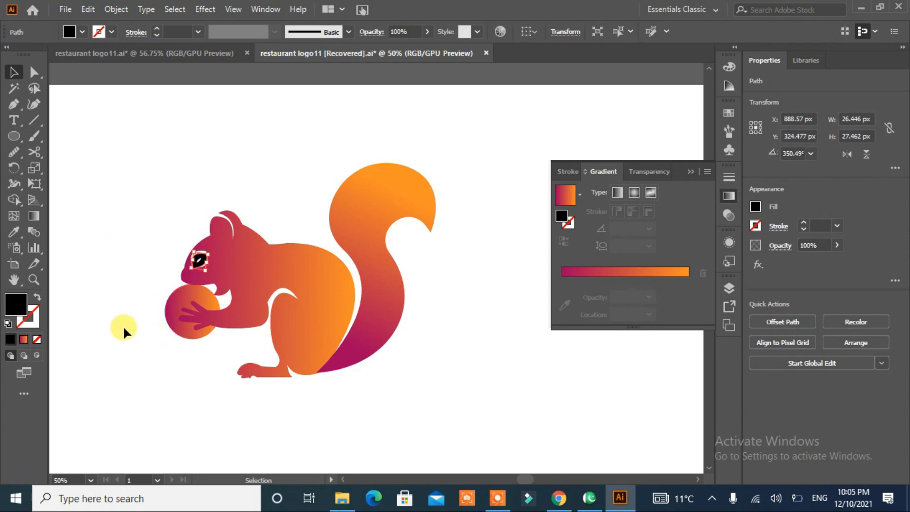
click(14, 232)
click(301, 282)
click(14, 72)
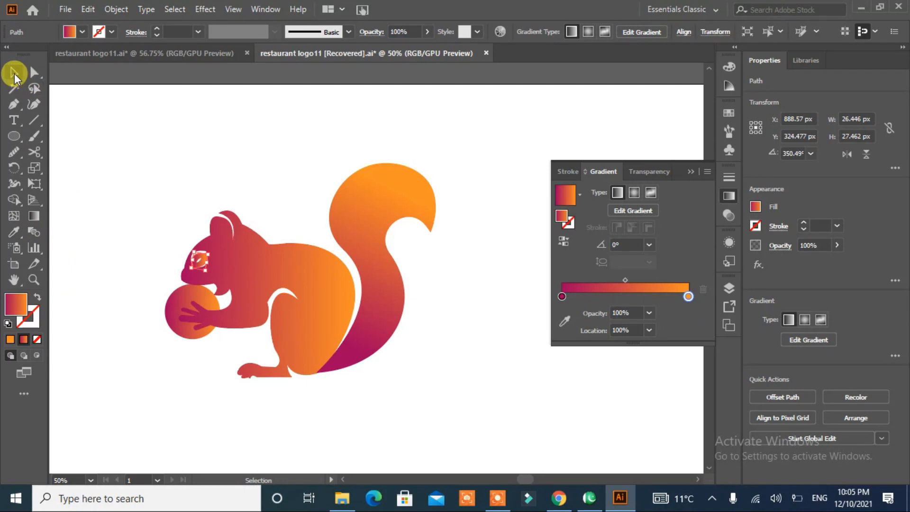
click(117, 216)
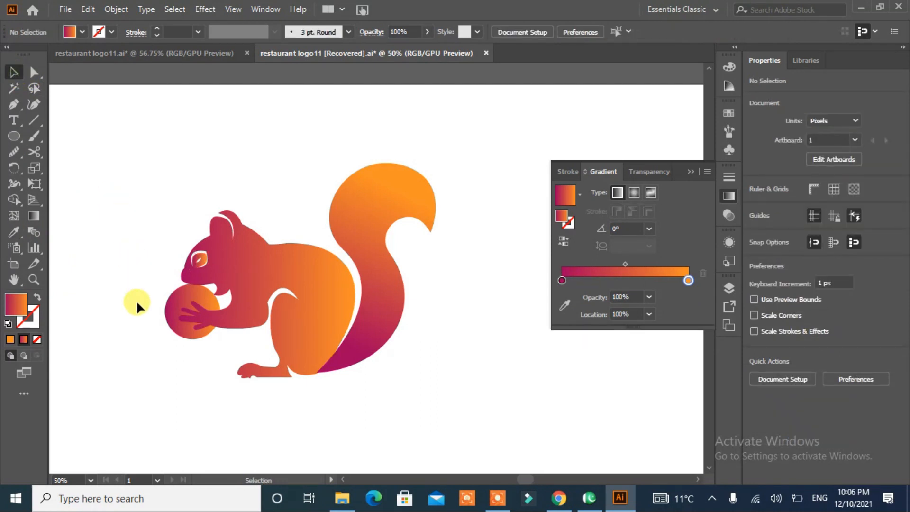
- Bring the squirrel's tail to the front of the stacking order and deselect it
click(372, 346)
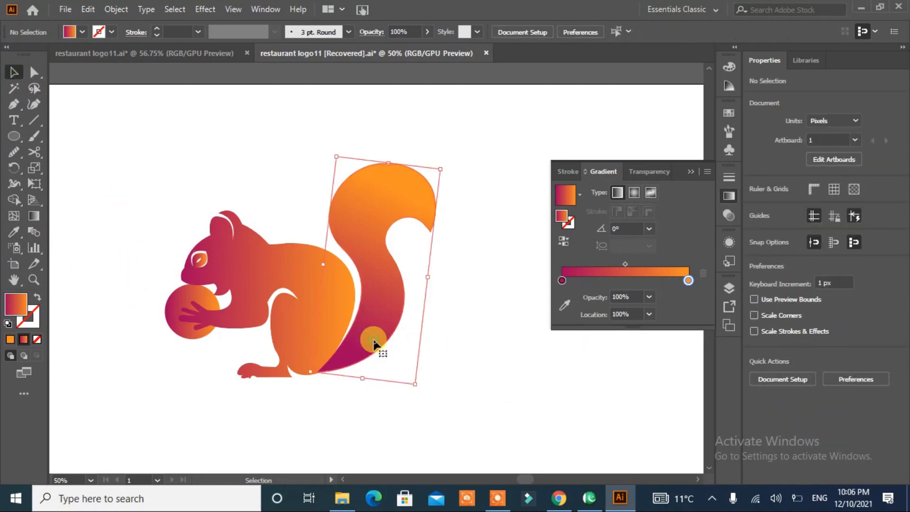
right_click(372, 348)
mouse_move(440, 274)
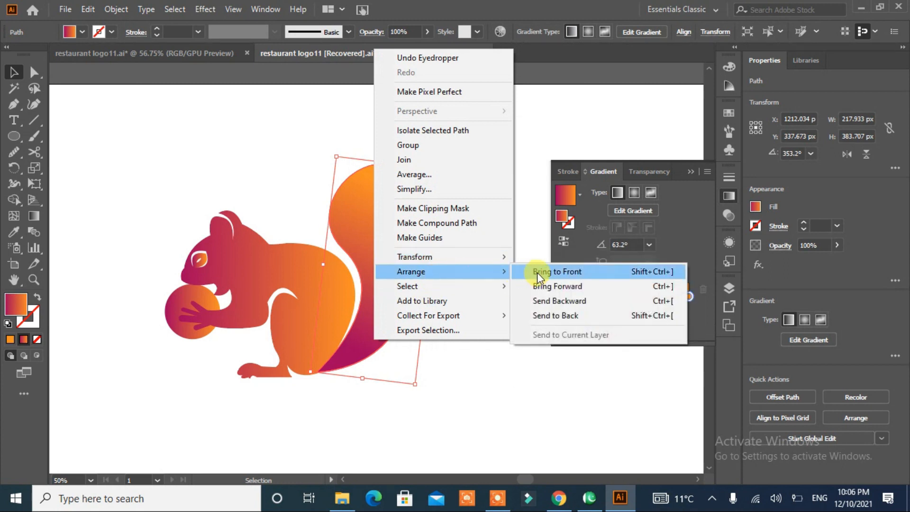
click(536, 271)
click(476, 341)
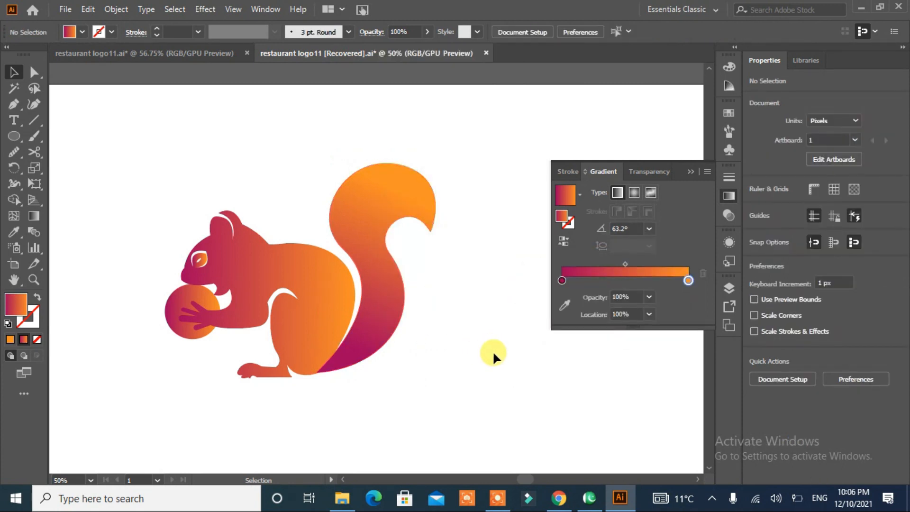
- Group all the squirrel parts and move the group left toward the horizontal middle of the artboard
drag(456, 152, 152, 380)
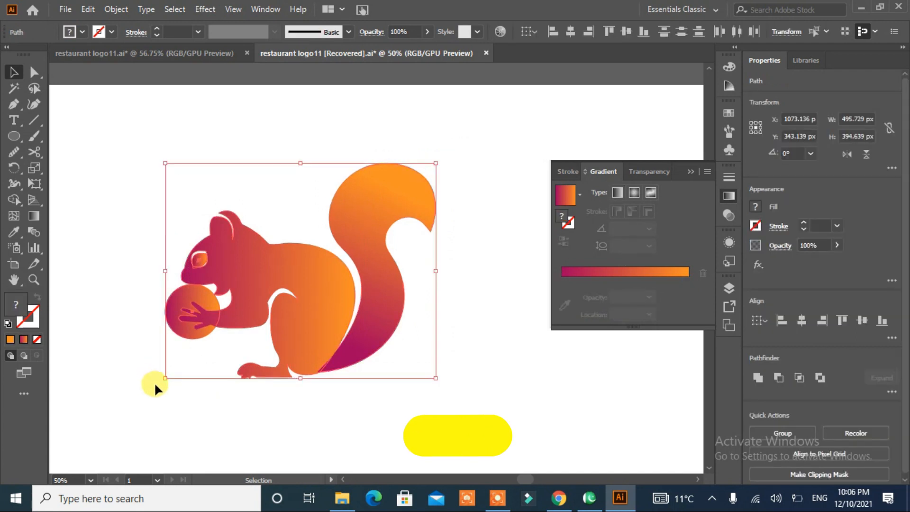
key(ctrl+g)
click(480, 357)
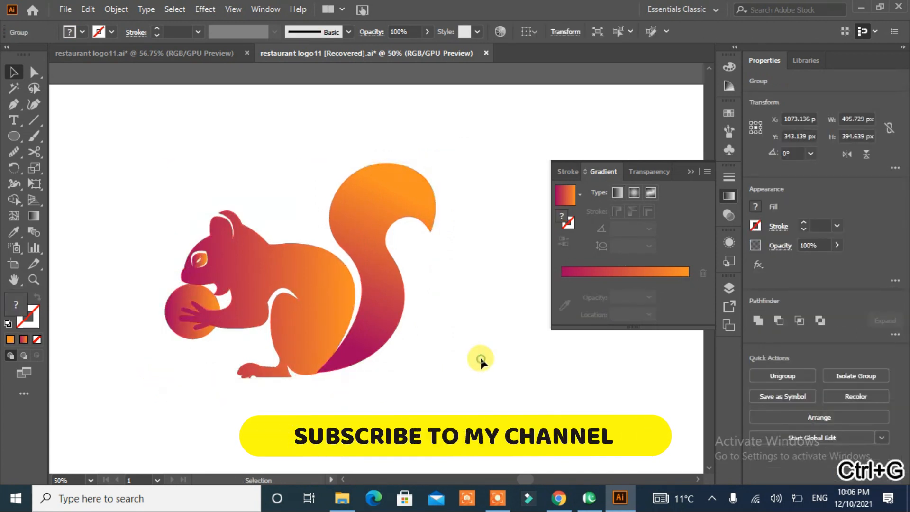
key(ctrl+0)
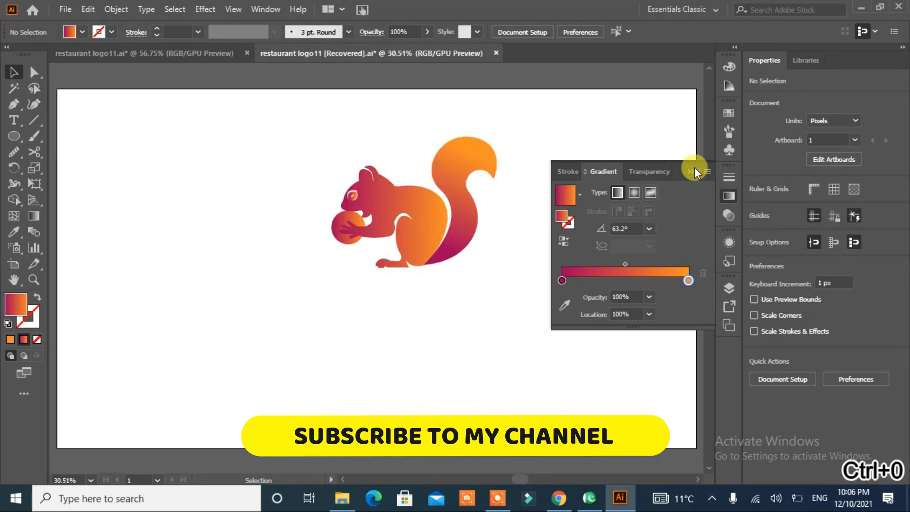
click(690, 174)
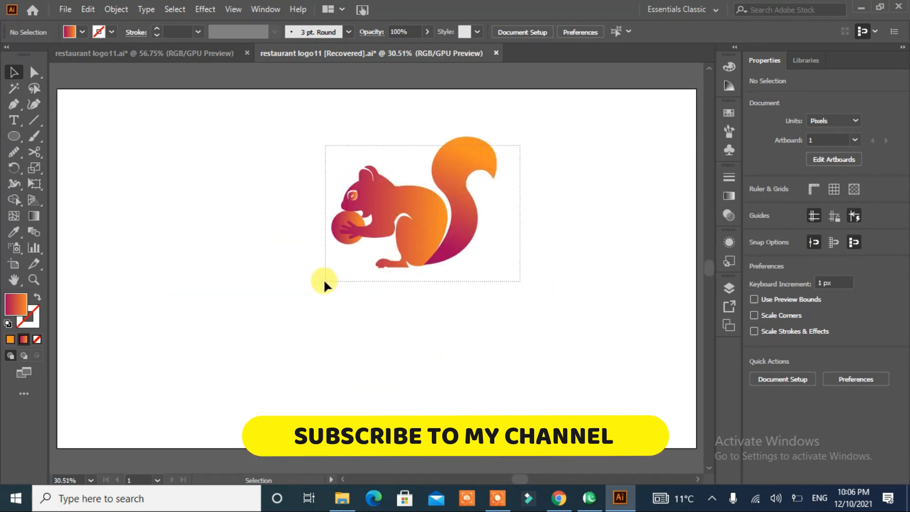
drag(418, 236, 372, 243)
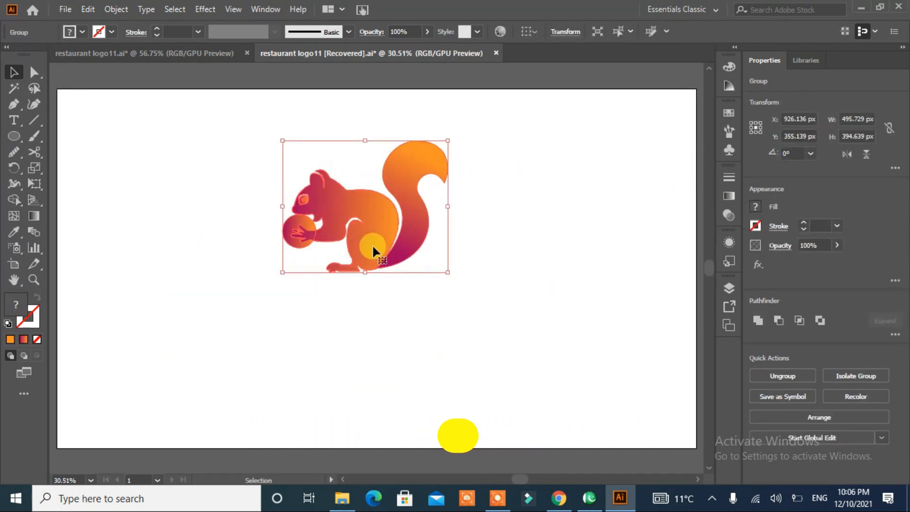
- Draw a nearly horizontal line about 604 px long just beneath the squirrel's feet with the Pen tool
click(13, 106)
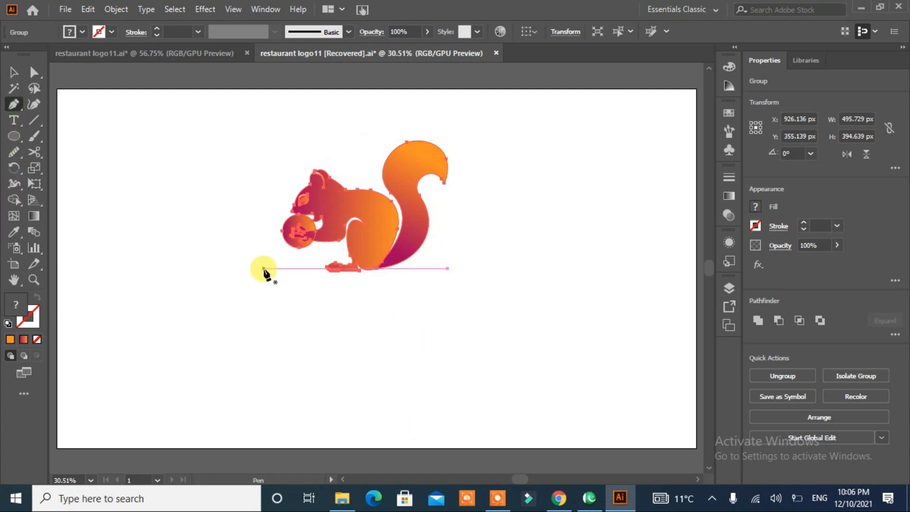
click(257, 272)
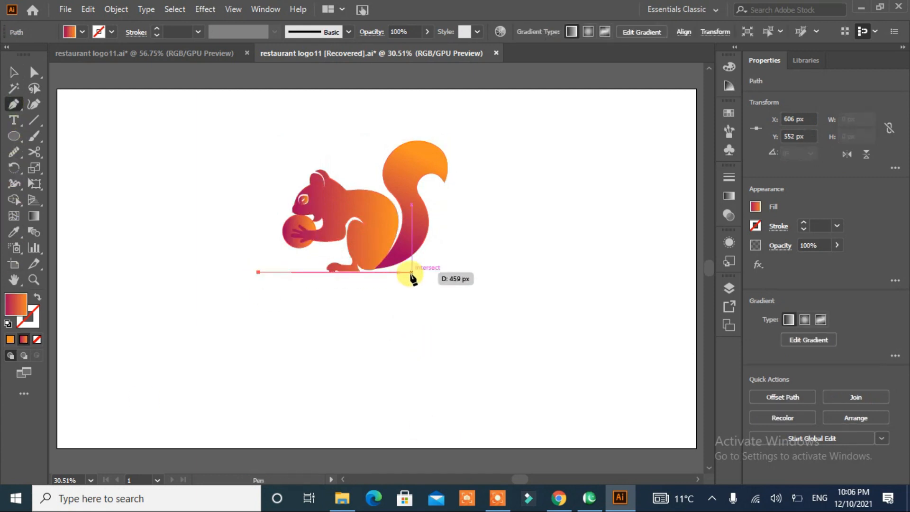
click(461, 269)
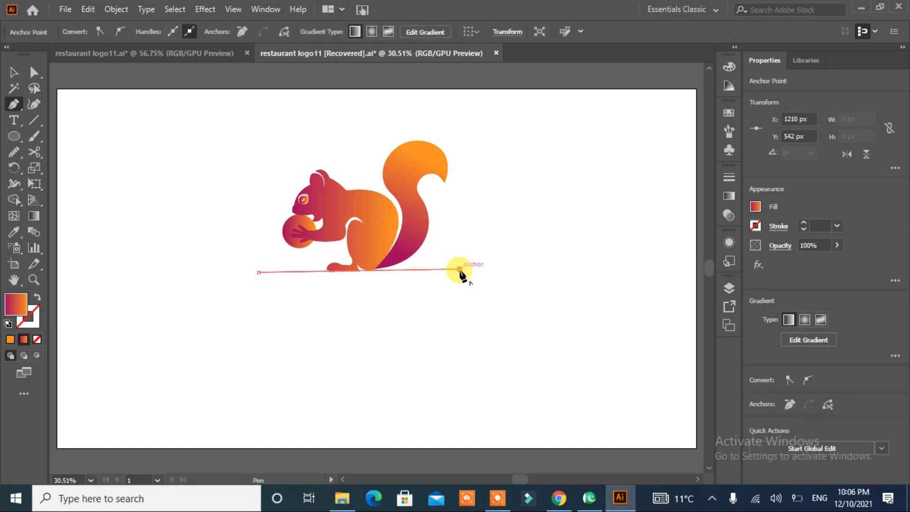
click(308, 342)
key(ctrl+z)
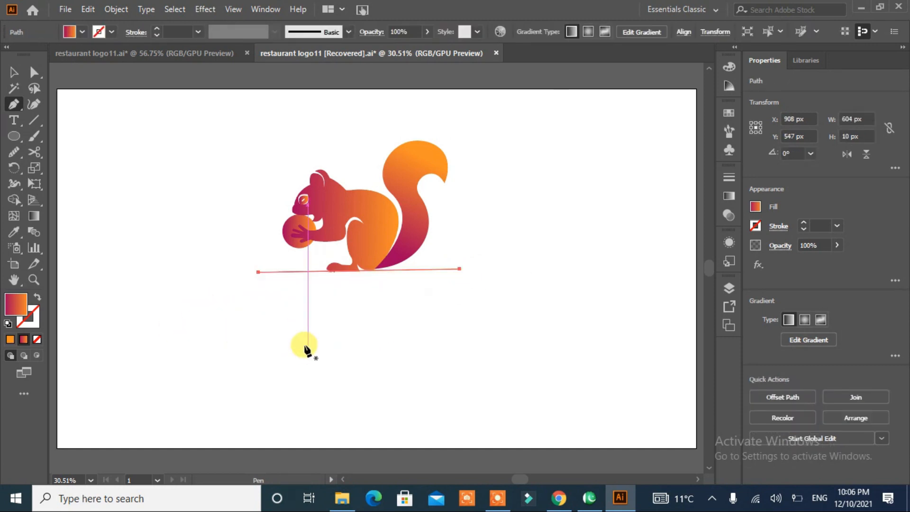
- Give the ground line a 12 pt stroke with an elliptical width profile and level its right anchor at Y 566 px
click(157, 30)
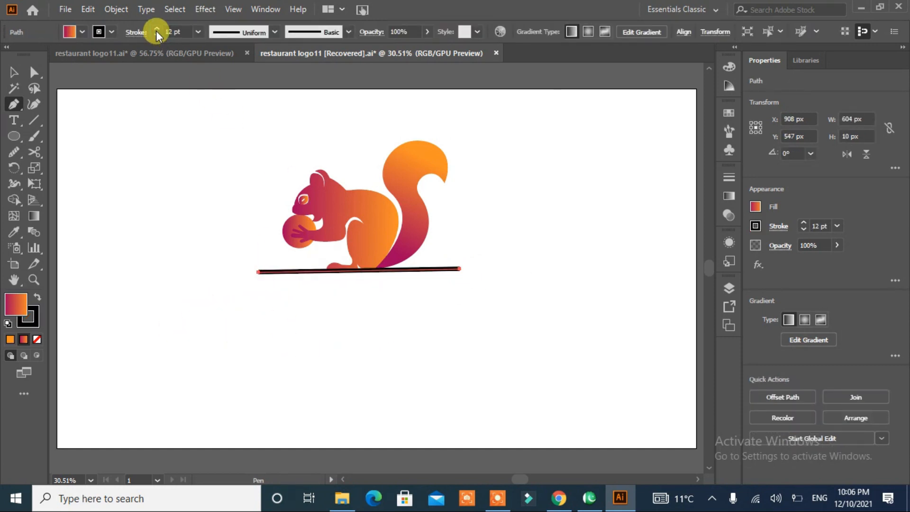
click(274, 31)
click(236, 82)
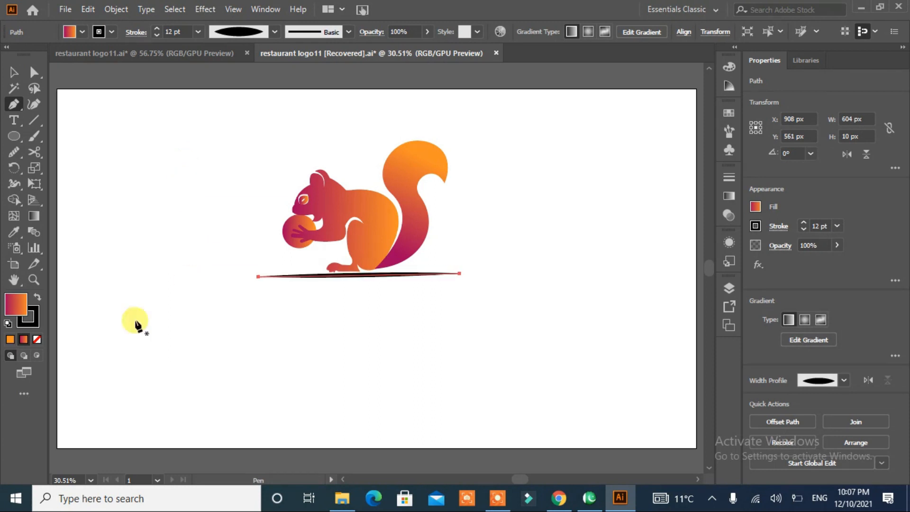
click(33, 72)
drag(460, 274, 459, 282)
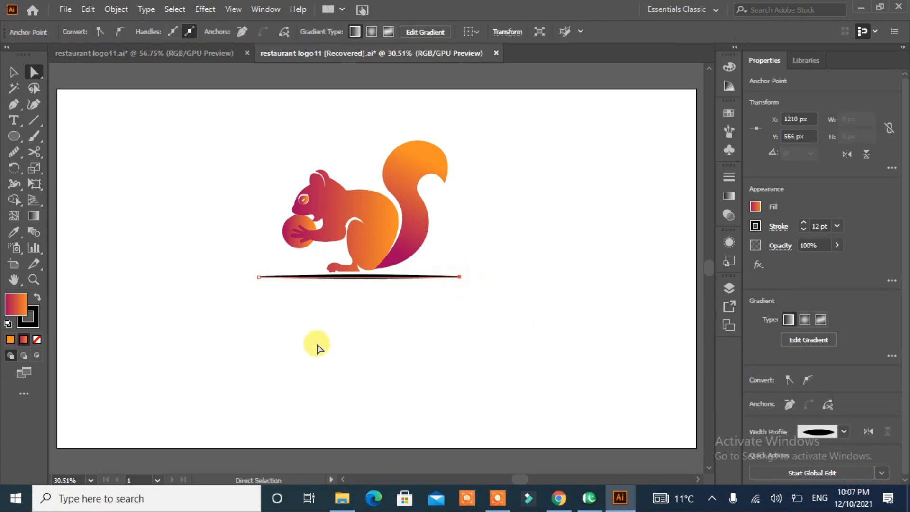
- Expand the tapered ground line into a filled shape and copy the body's gradient onto it with the Eyedropper tool
click(110, 9)
click(225, 174)
click(14, 232)
click(362, 195)
click(13, 72)
click(99, 207)
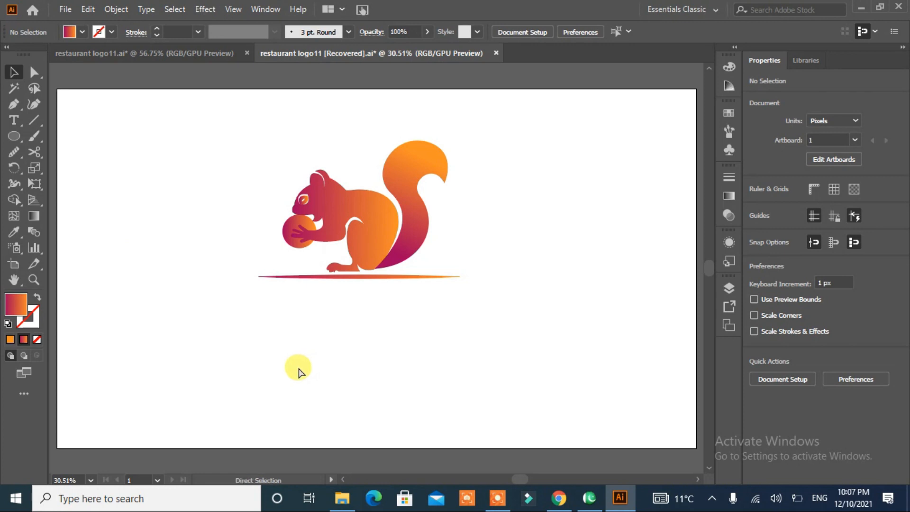
- Paste the text "Squirrel", place it directly beneath the ground line and scale it to about 654 px wide
key(ctrl+v)
drag(379, 273, 526, 399)
drag(477, 301, 362, 312)
drag(417, 326, 477, 350)
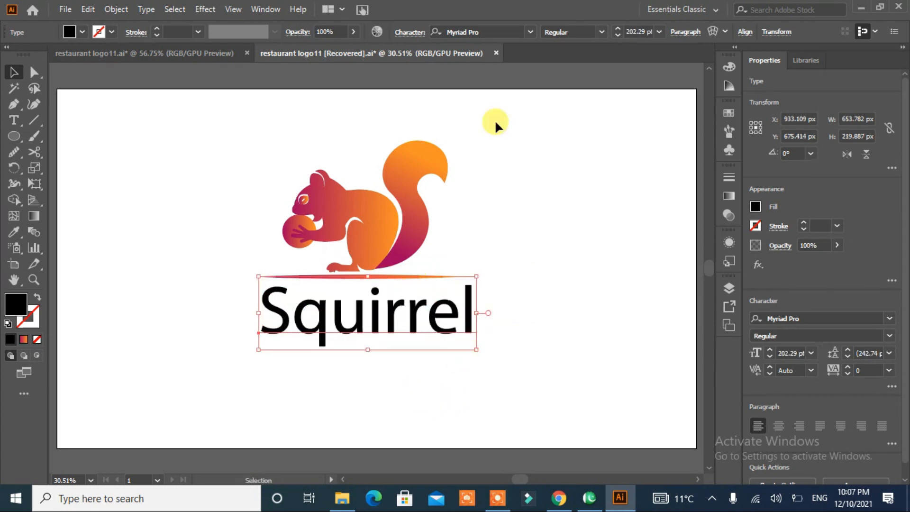
- Change the font of the "Squirrel" text to SansSerifBldFLF
click(531, 32)
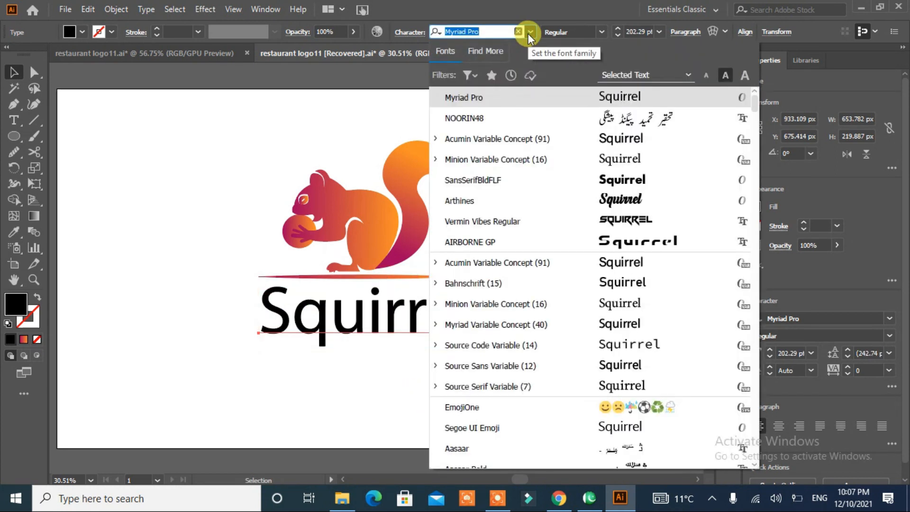
click(609, 181)
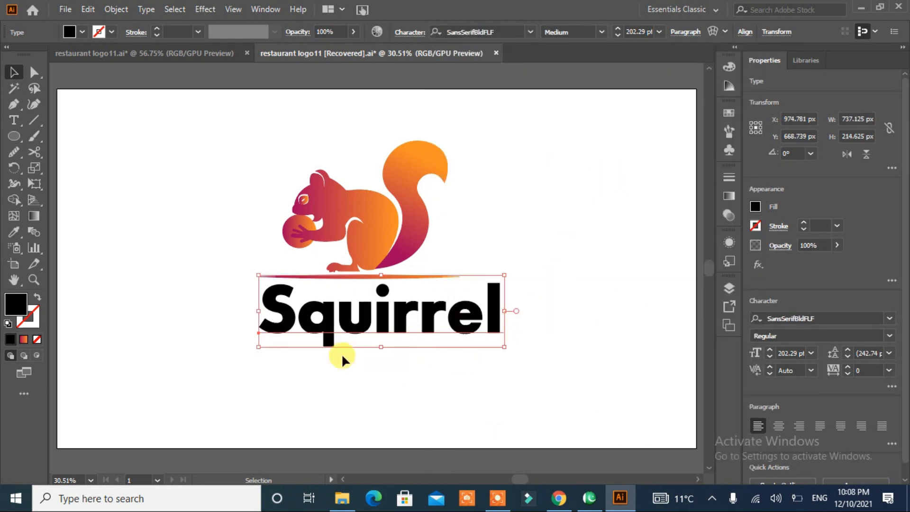
click(399, 380)
- Convert the "Squirrel" text to outlines and copy the artwork's magenta-to-orange gradient onto it with the Eyedropper tool
click(350, 319)
right_click(345, 310)
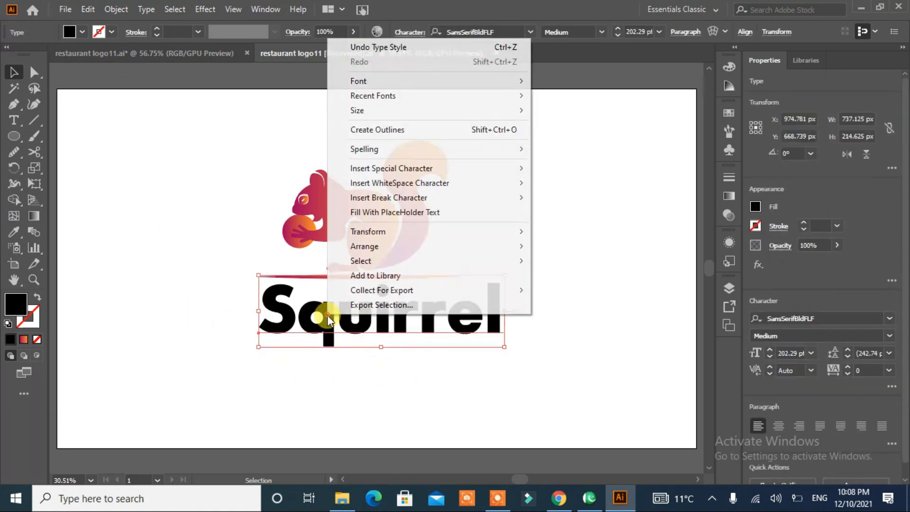
click(384, 132)
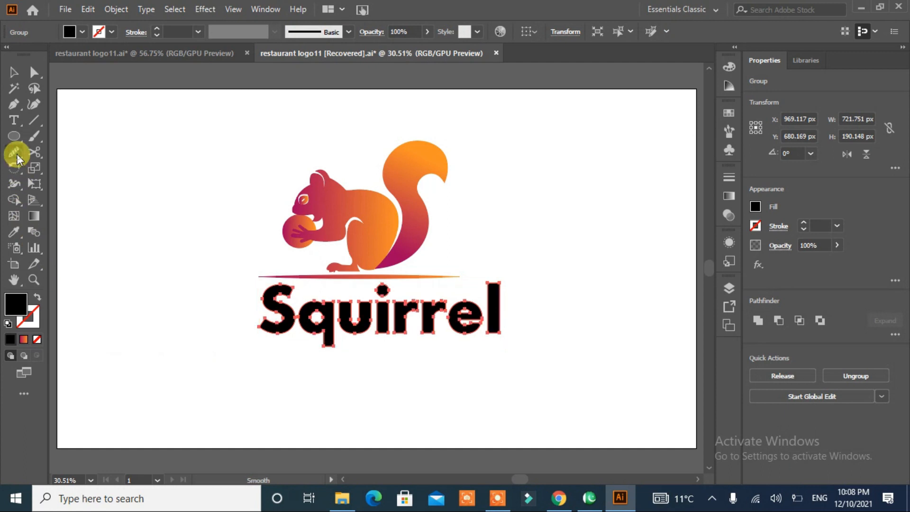
click(14, 232)
click(283, 225)
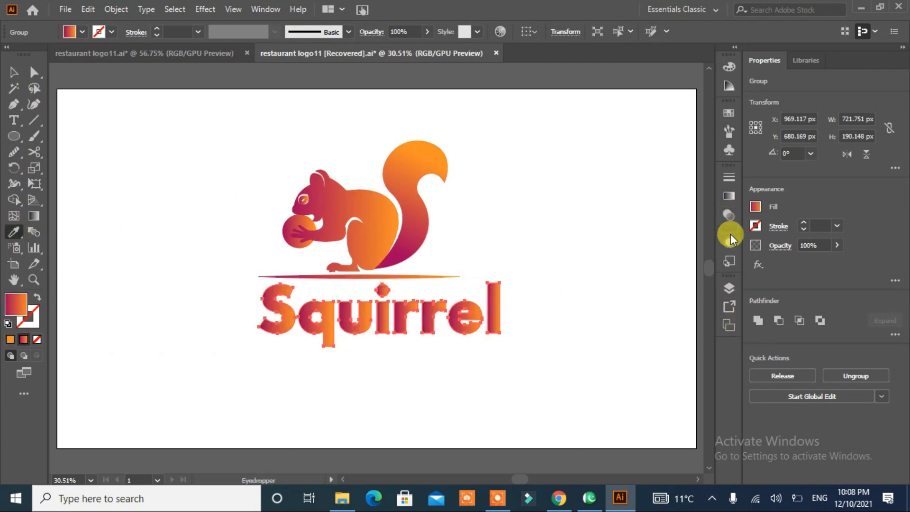
click(14, 72)
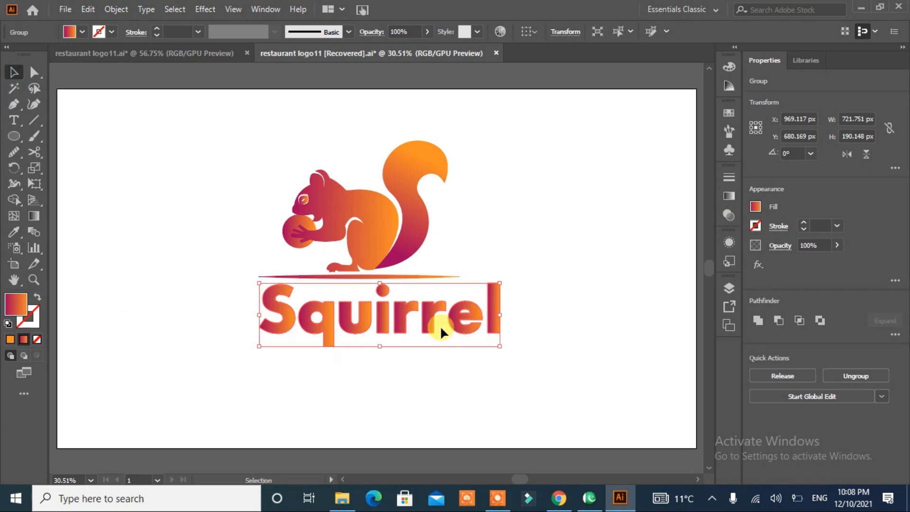
- Set the gradient angle of the outlined "Squirrel" lettering to 90° and deselect it
click(729, 196)
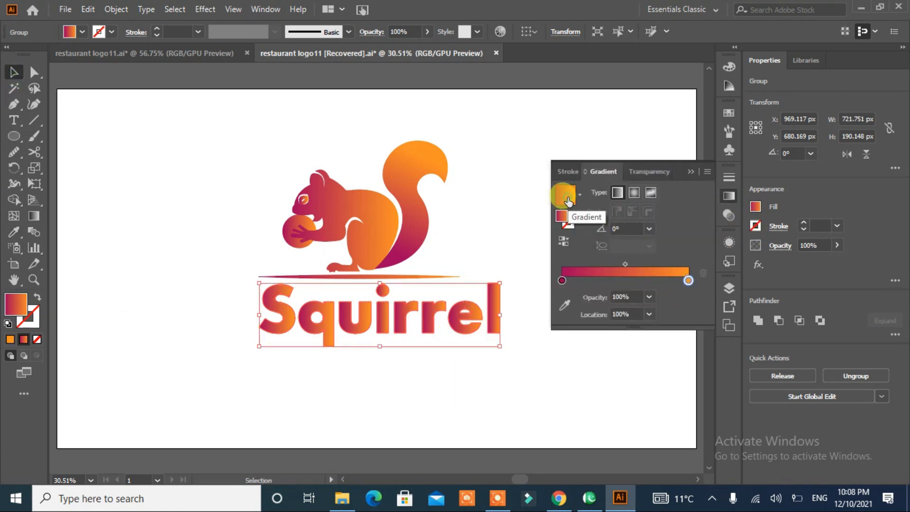
double_click(382, 318)
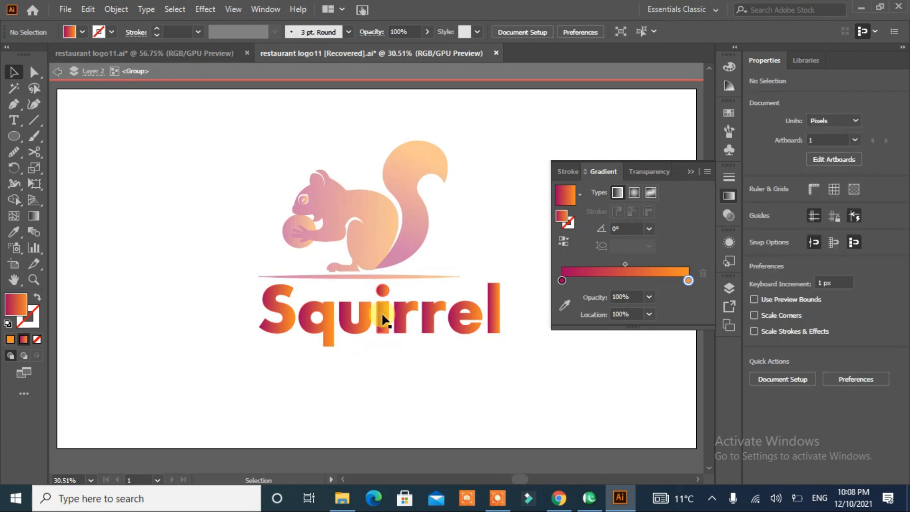
click(57, 71)
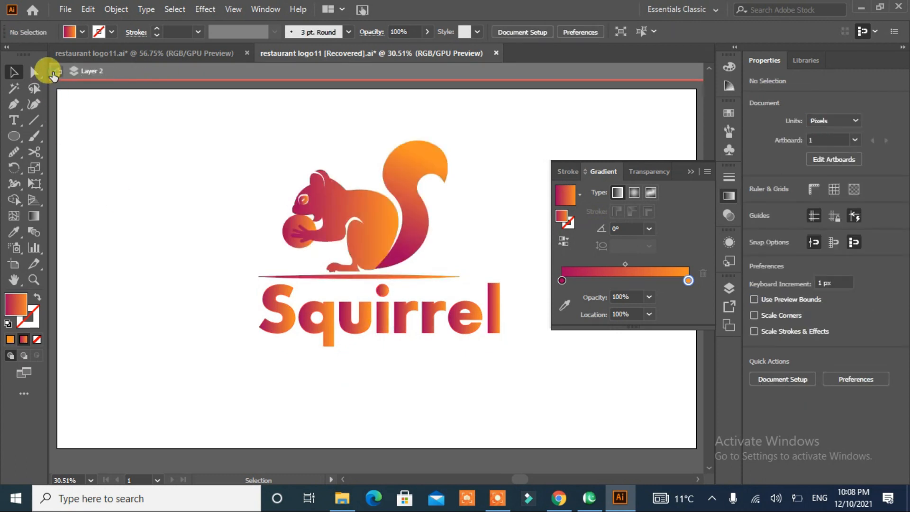
click(649, 229)
click(662, 304)
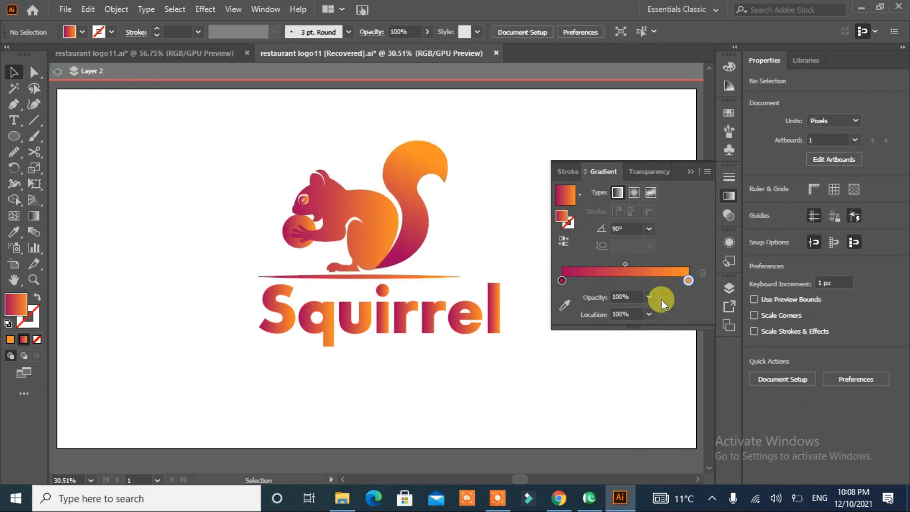
click(462, 335)
click(649, 229)
click(660, 302)
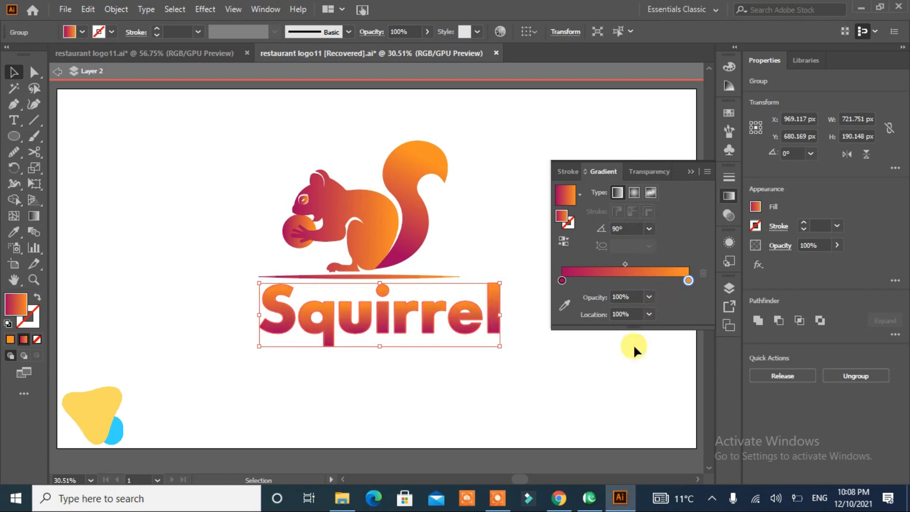
click(518, 386)
click(691, 173)
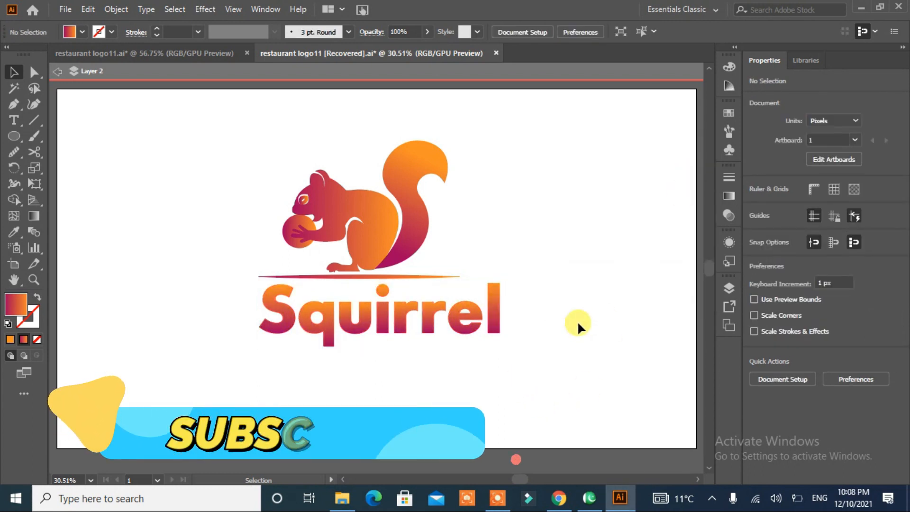
- Select the squirrel, ground line and lettering together, shift them slightly right and down, and deselect
drag(550, 173, 147, 369)
drag(362, 257, 376, 264)
click(544, 297)
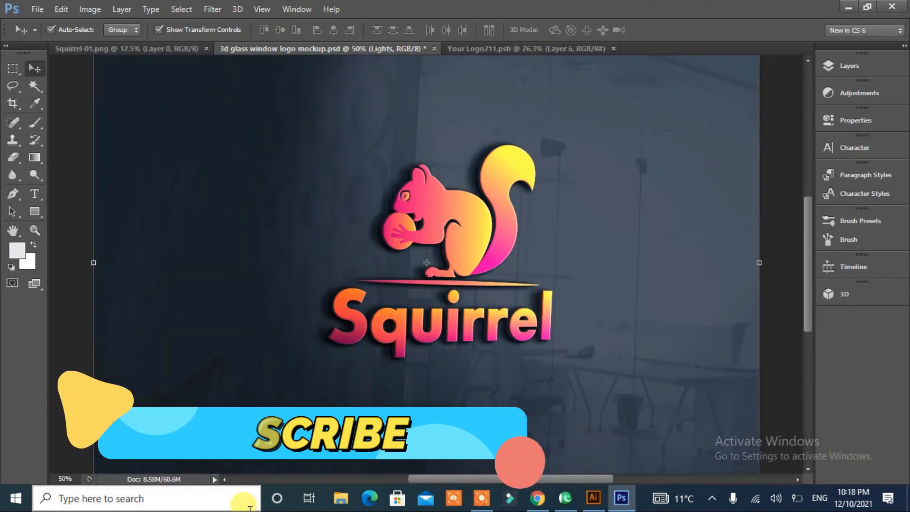
- In Photoshop, examine the squirrel logo up close on the 3D glass window mockup
key(shift+Down)
key(shift+Down)
key(shift+Down)
key(shift+Down)
key(shift+Down)
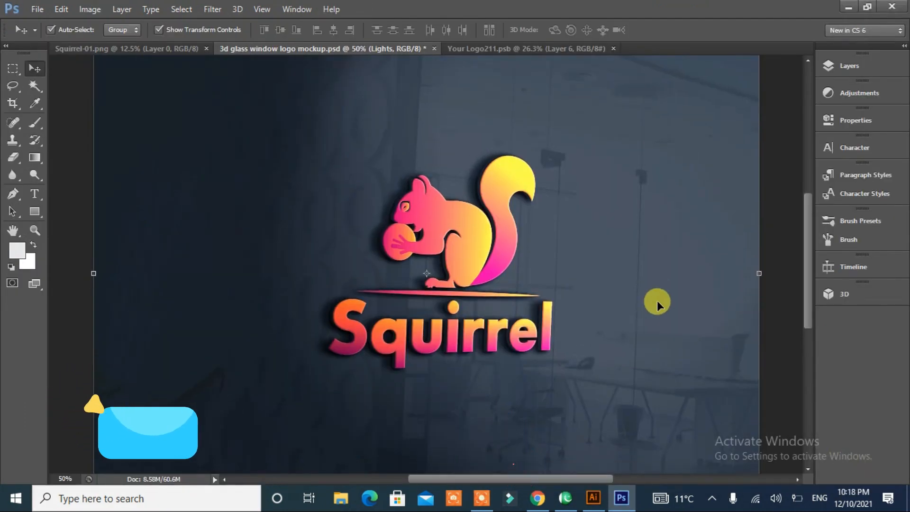
key(ctrl+plus)
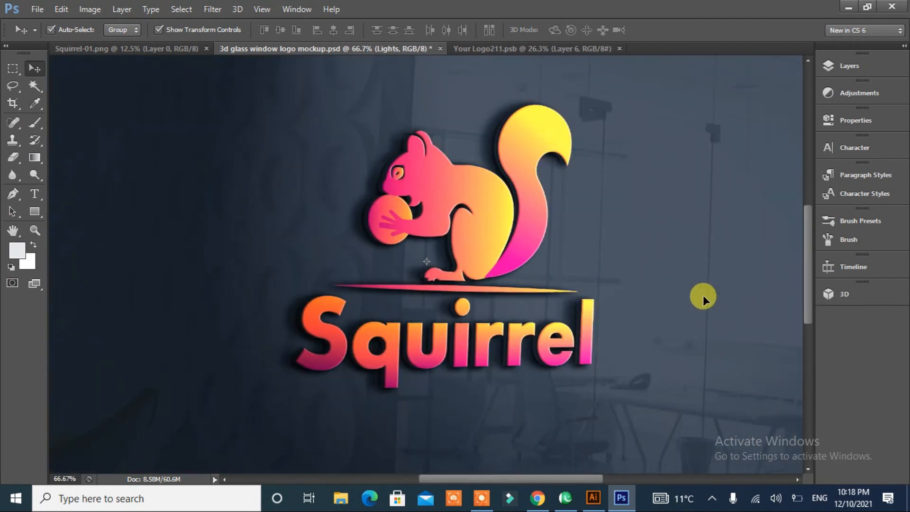
click(486, 506)
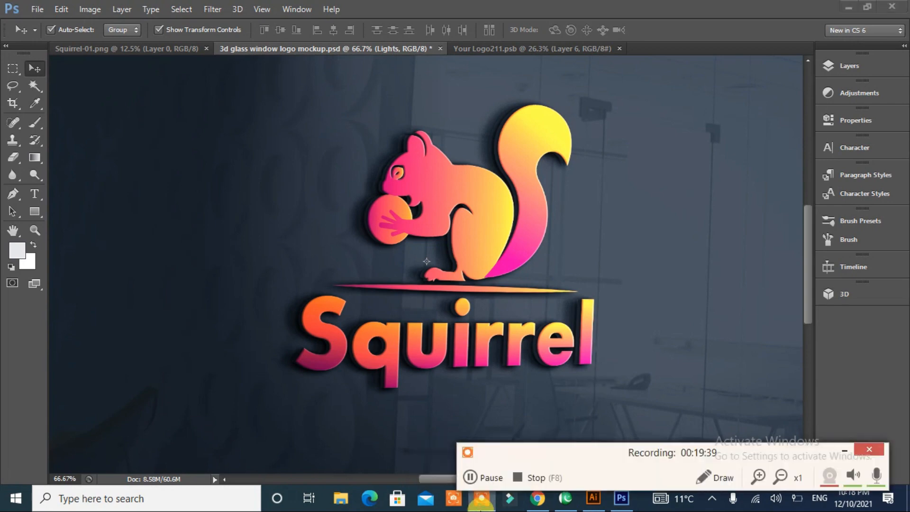